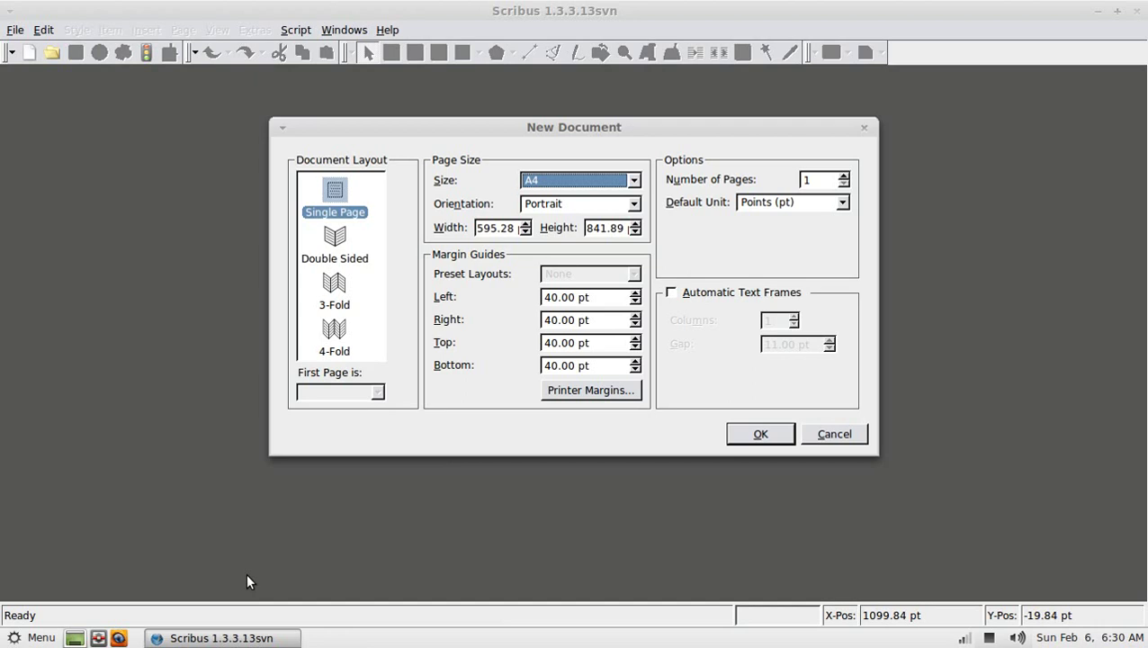
Open the Default Unit list in the New Document dialog for the A4 page
left_click(841, 205)
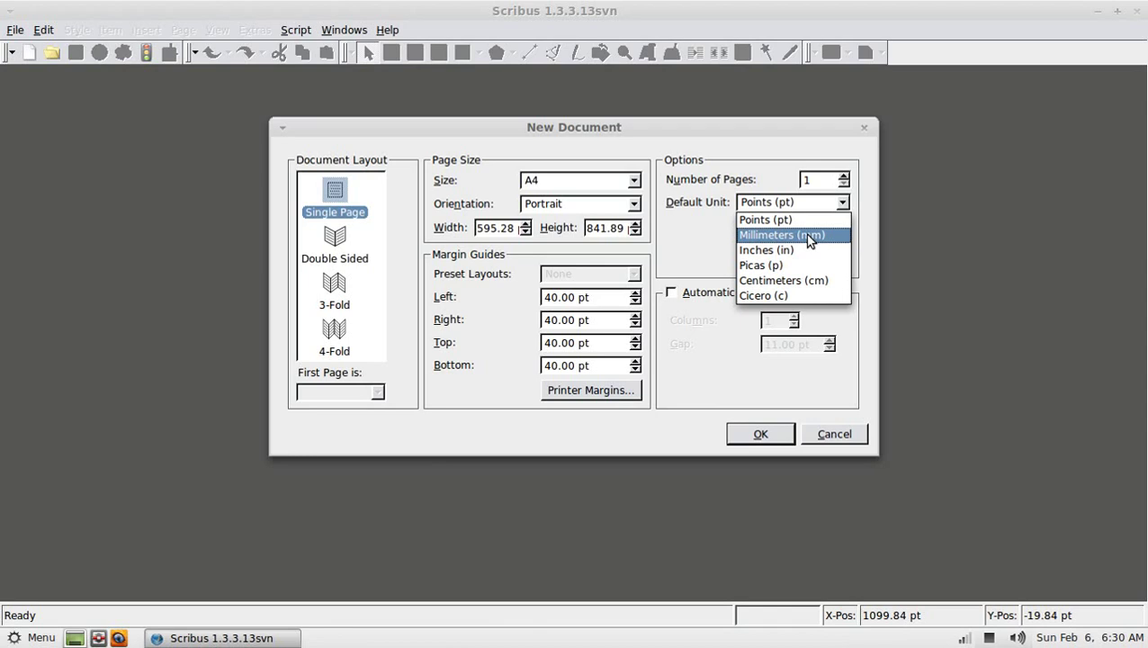
Choose Millimeters (mm) as the default unit so the margins read 14.111 mm
left_click(809, 237)
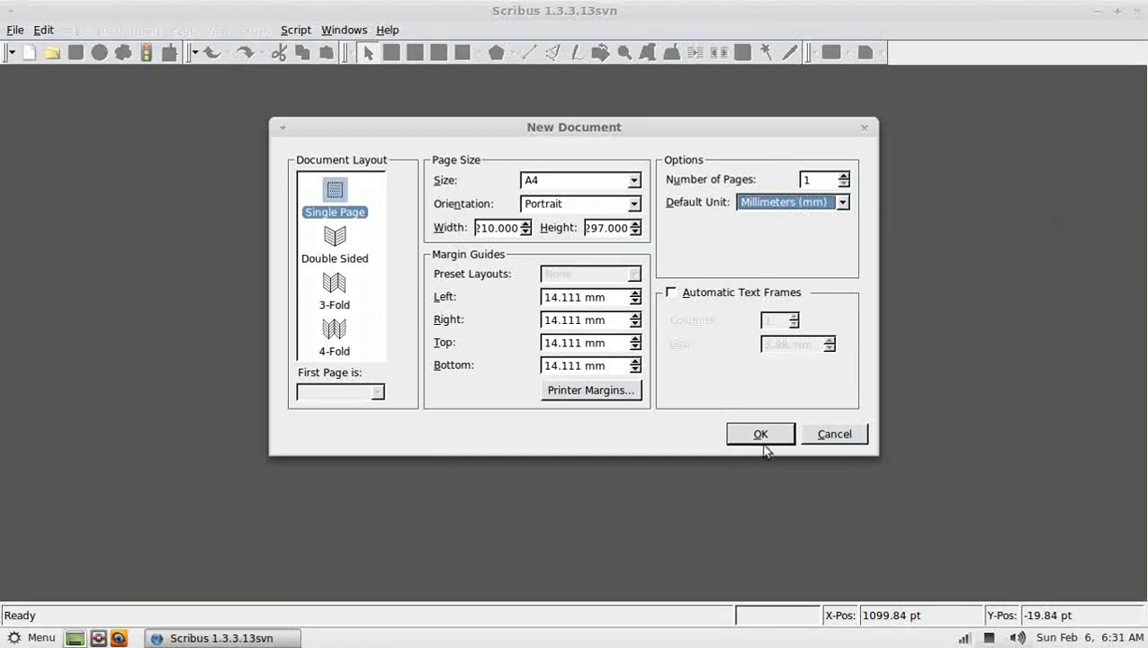
Create the single-page A4 document and turn on View > Show Grid
left_click(759, 433)
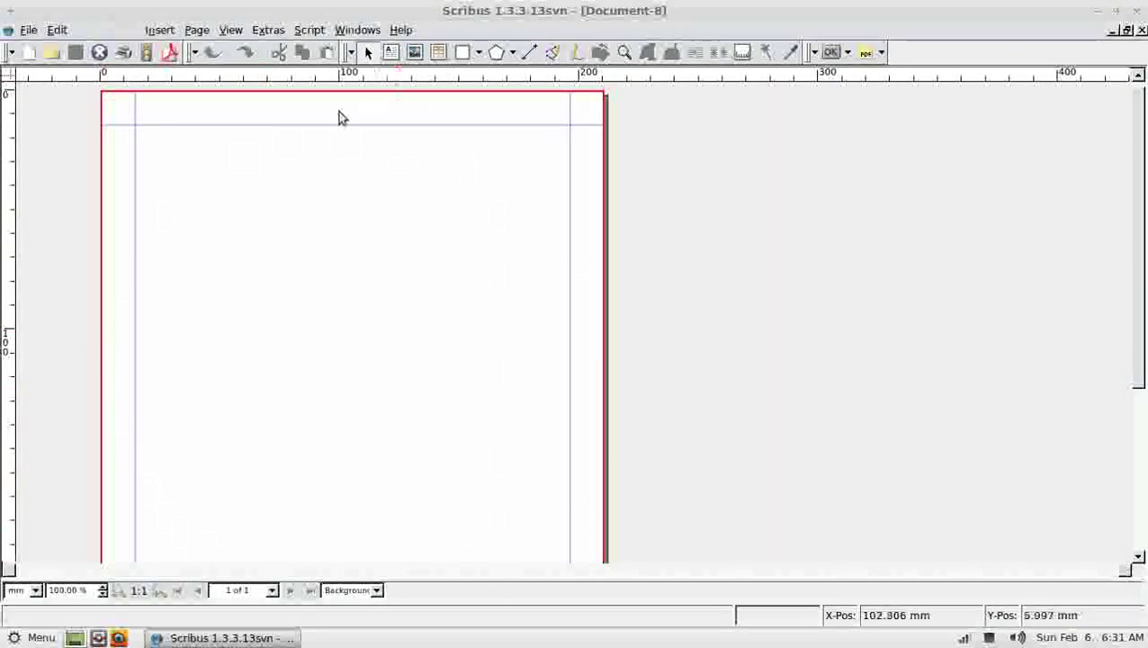
left_click(231, 33)
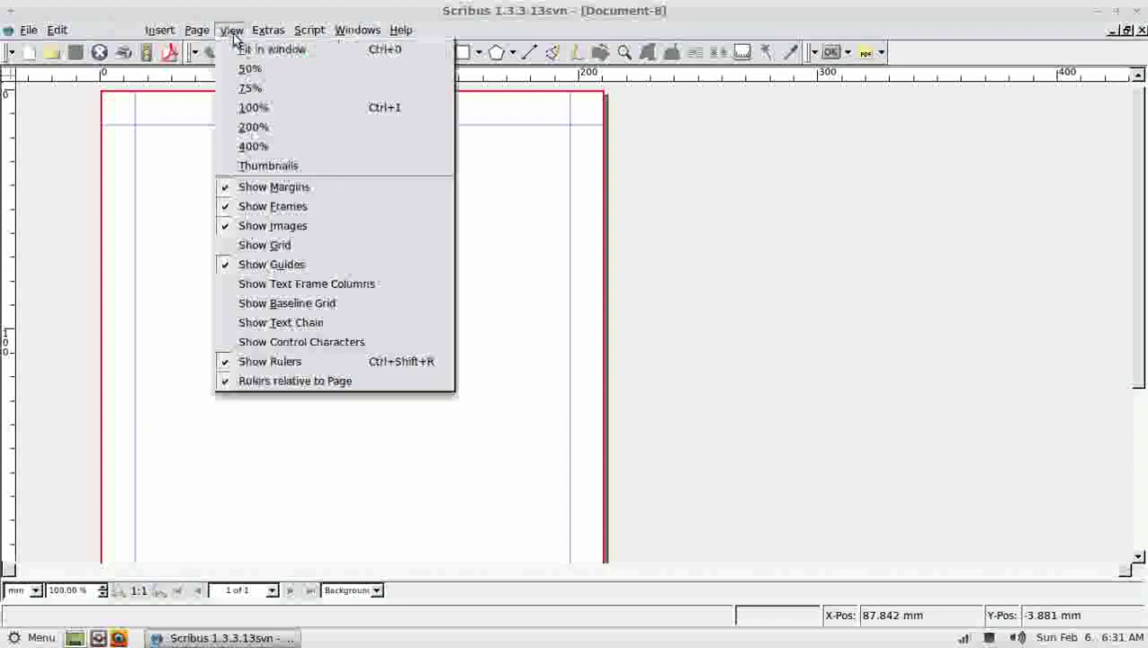
left_click(263, 242)
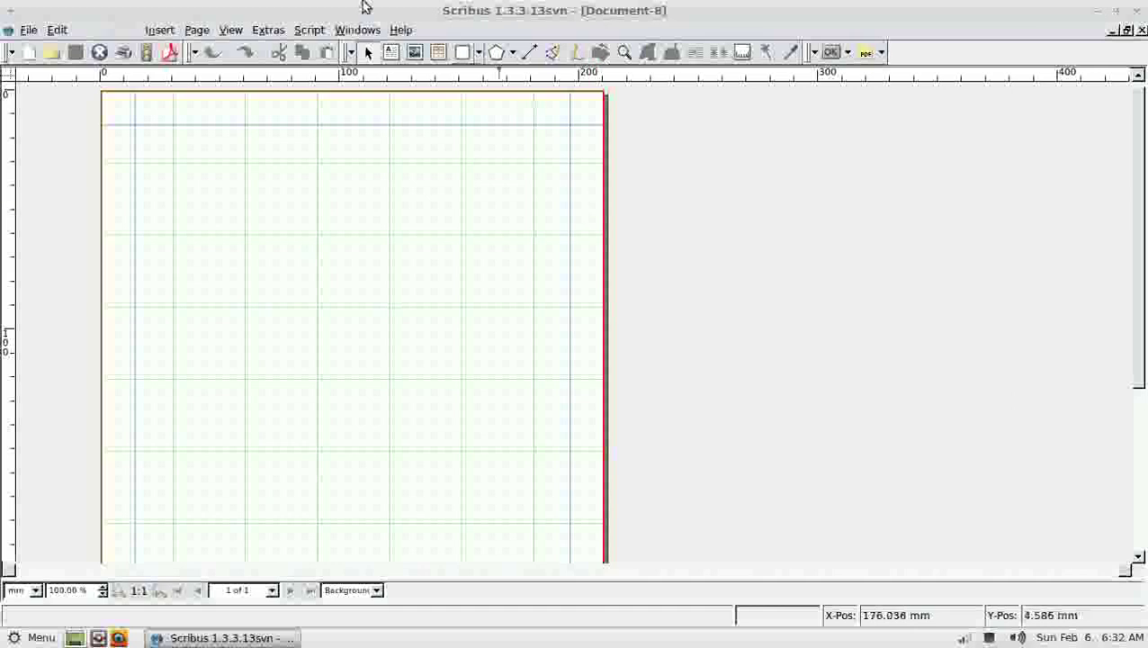
Set Units to Millimeters (mm) in the Document section of File > Preferences
left_click(27, 30)
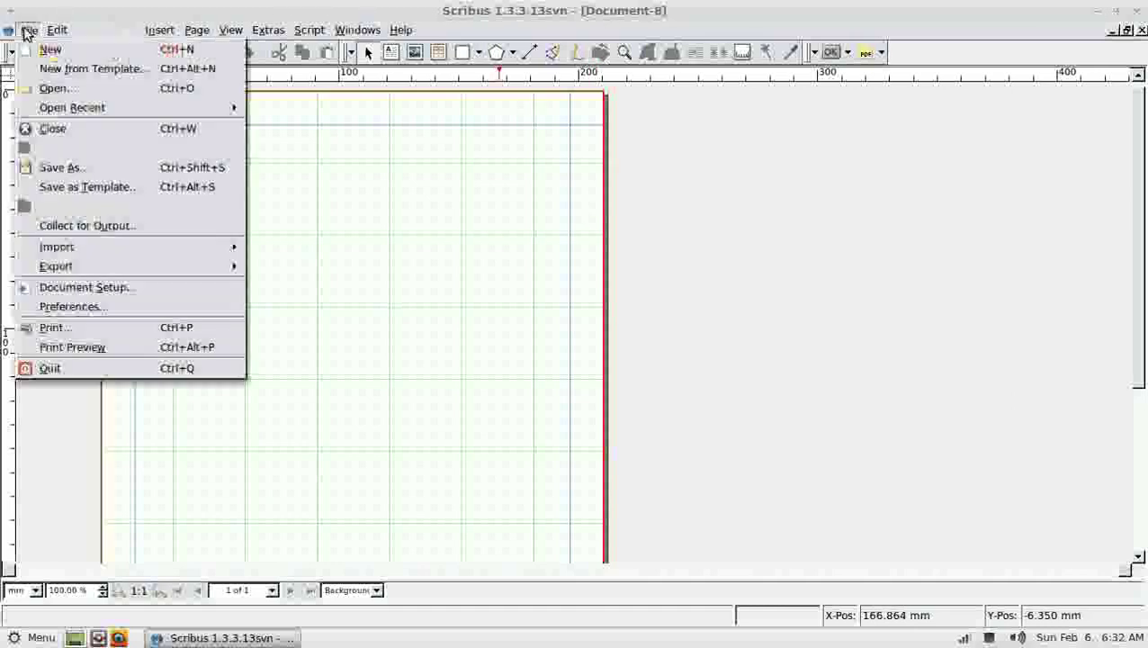
left_click(64, 313)
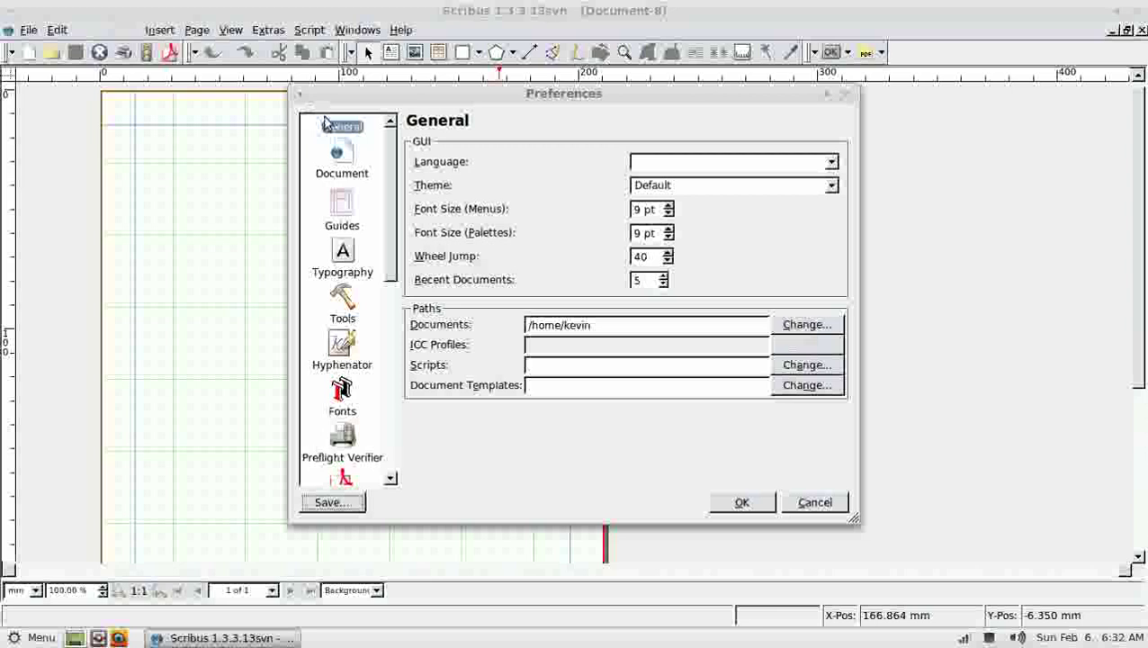
left_click(342, 161)
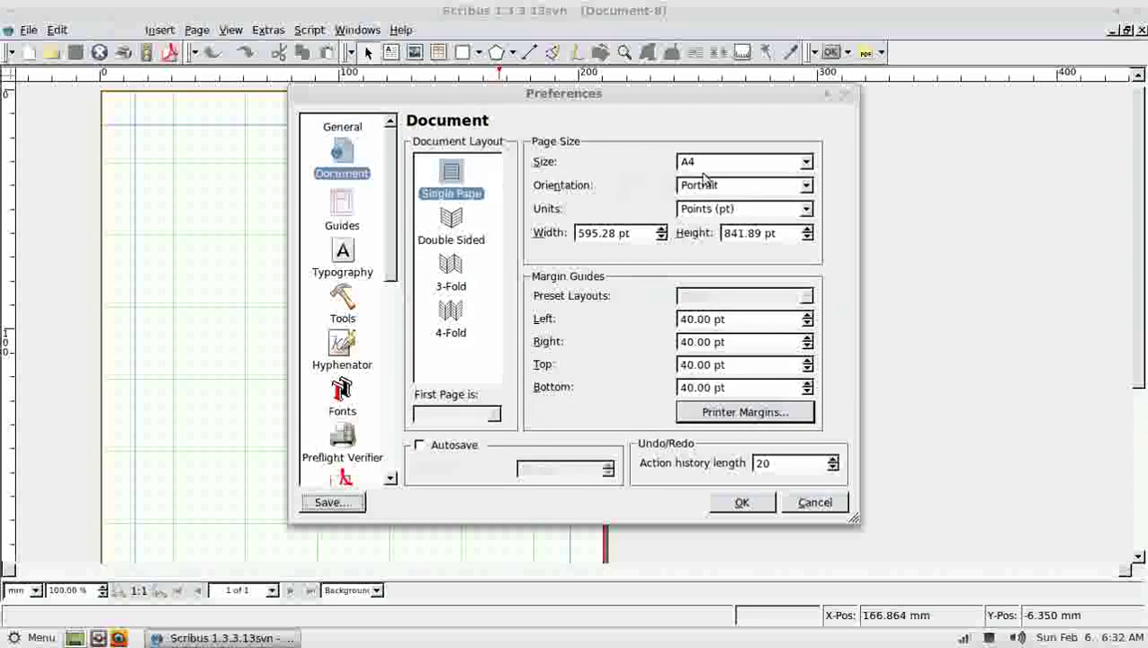
left_click(804, 210)
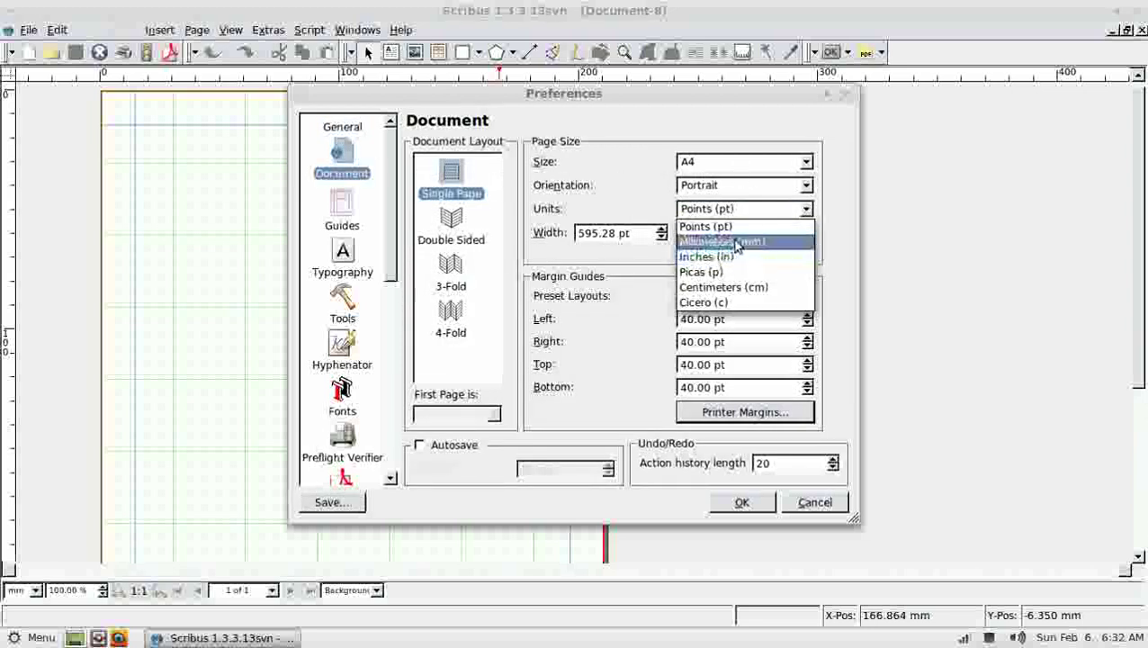
left_click(735, 245)
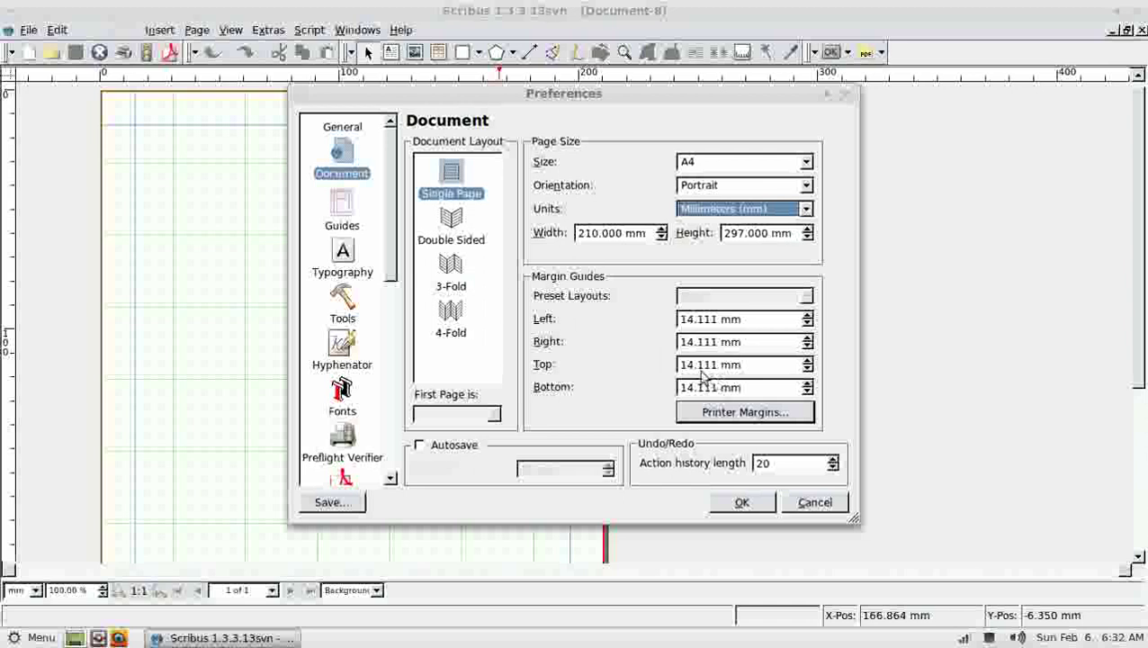
Enable Show Page Grid with 30 mm major and 6 mm minor grid spacing
left_click(342, 216)
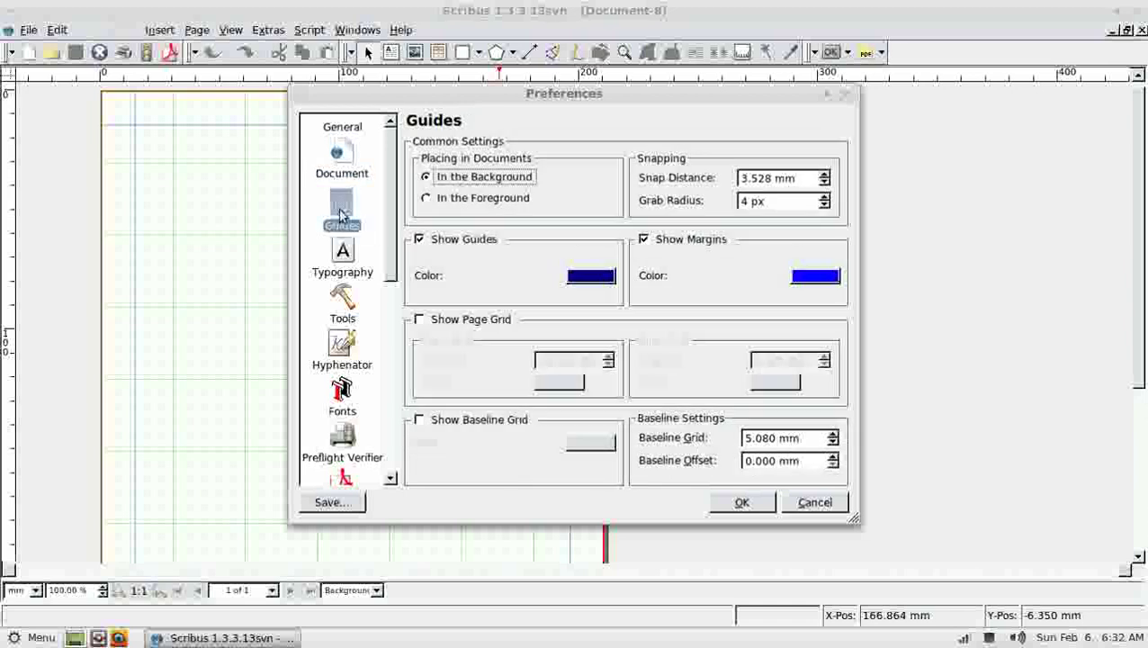
left_click(419, 320)
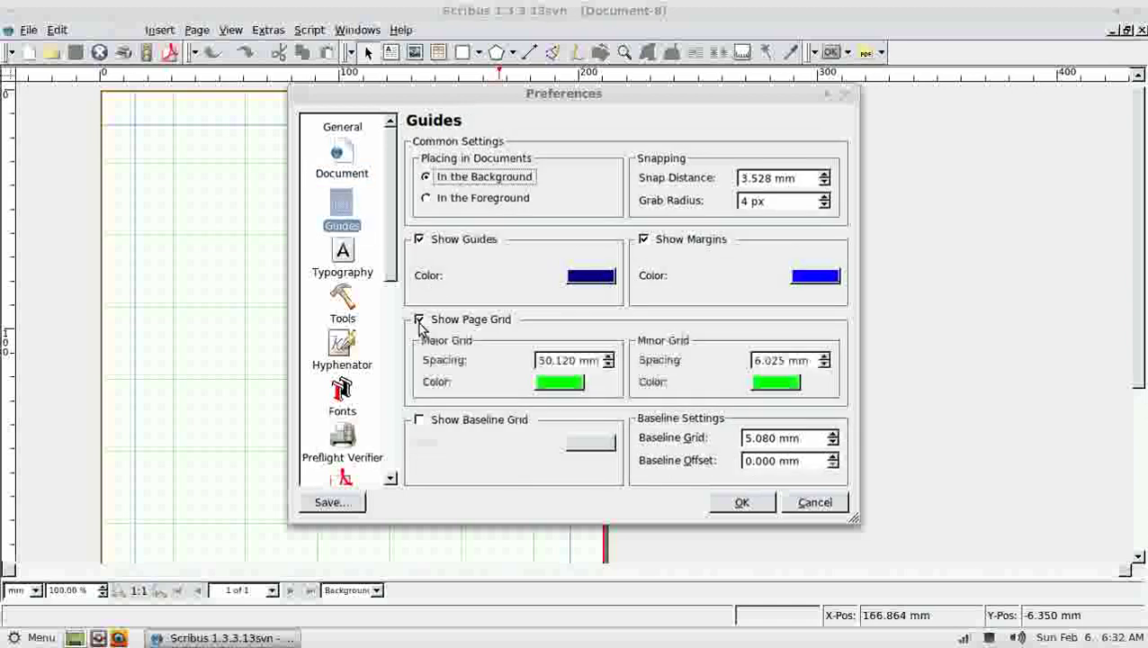
left_click(576, 359)
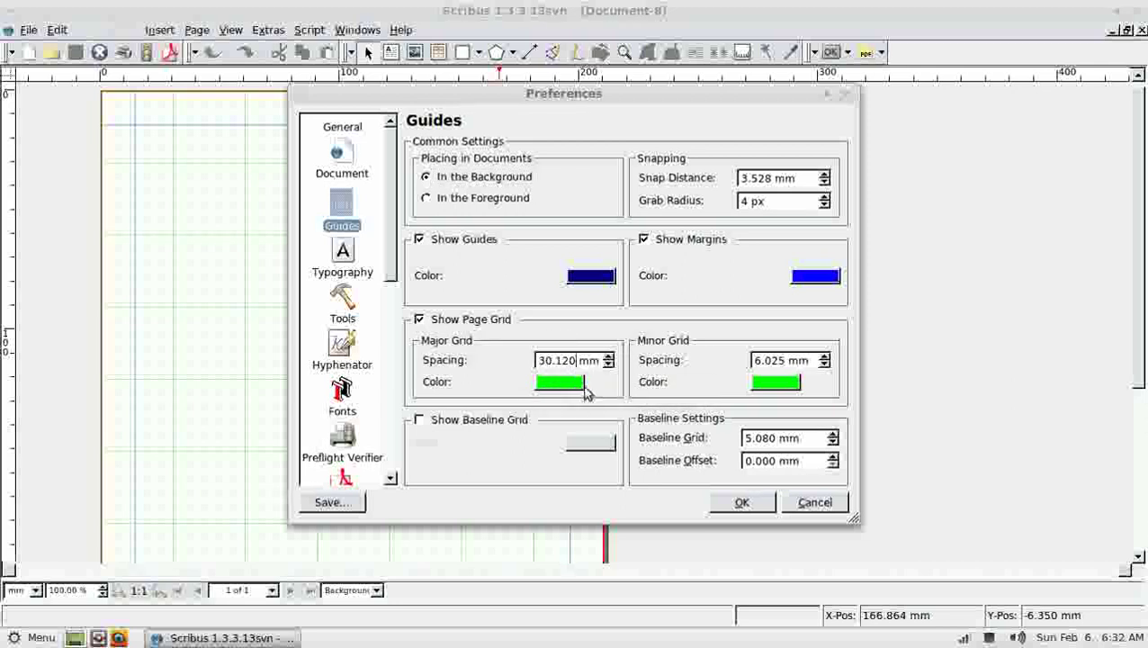
key("BackSpace")
key("BackSpace")
key("BackSpace")
key("BackSpace")
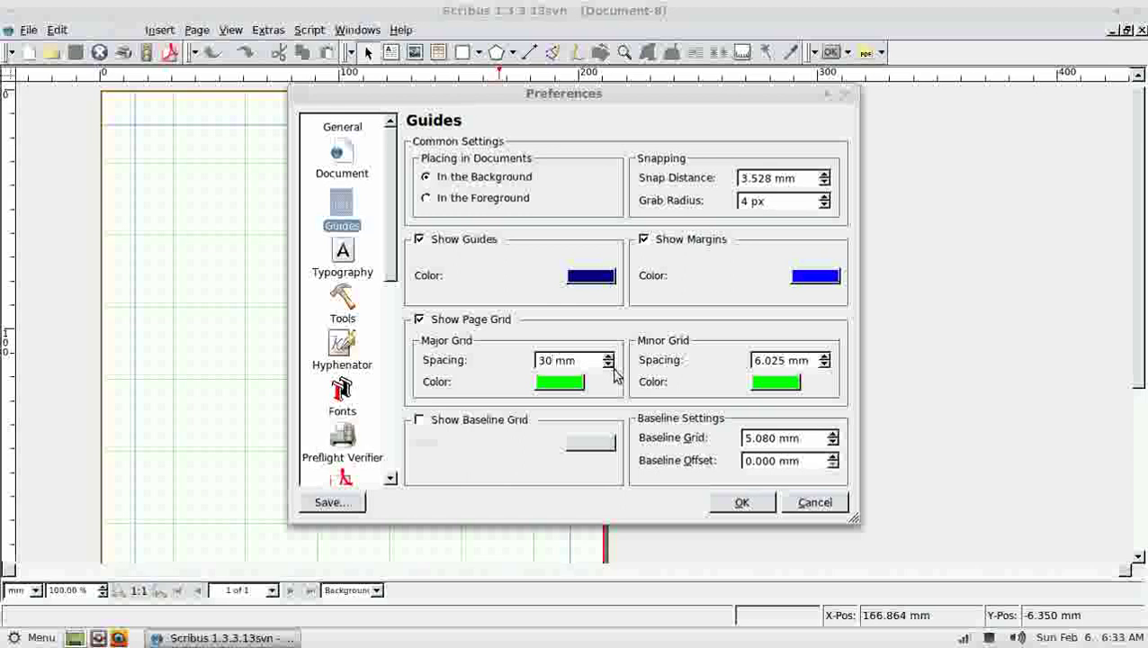
left_click(788, 359)
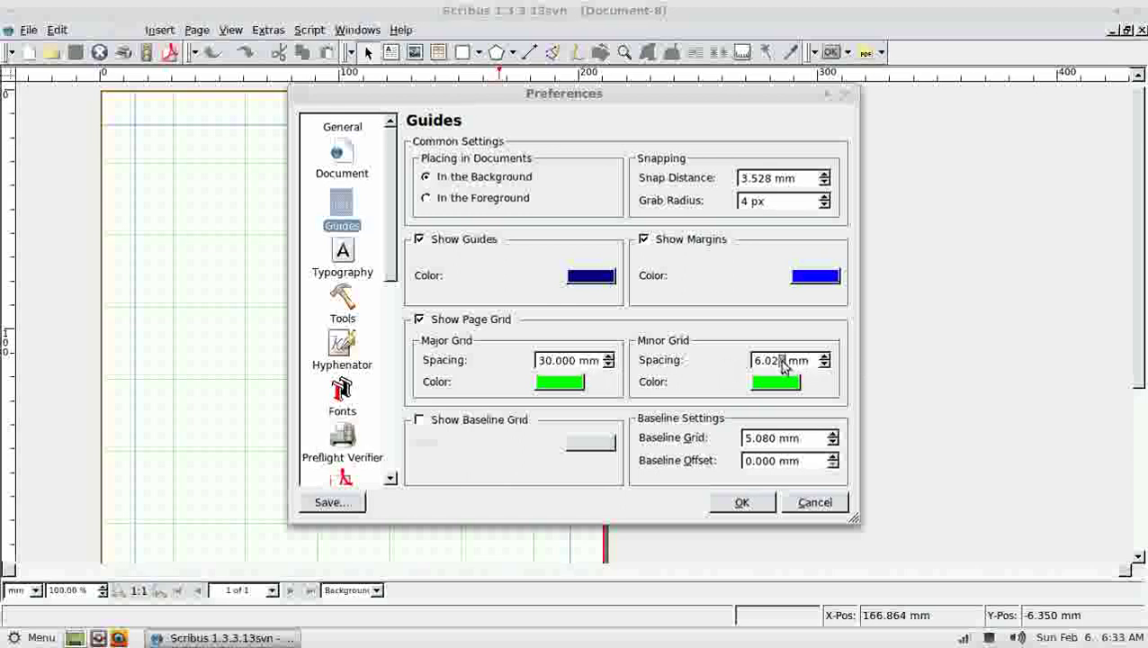
key("BackSpace")
key("BackSpace")
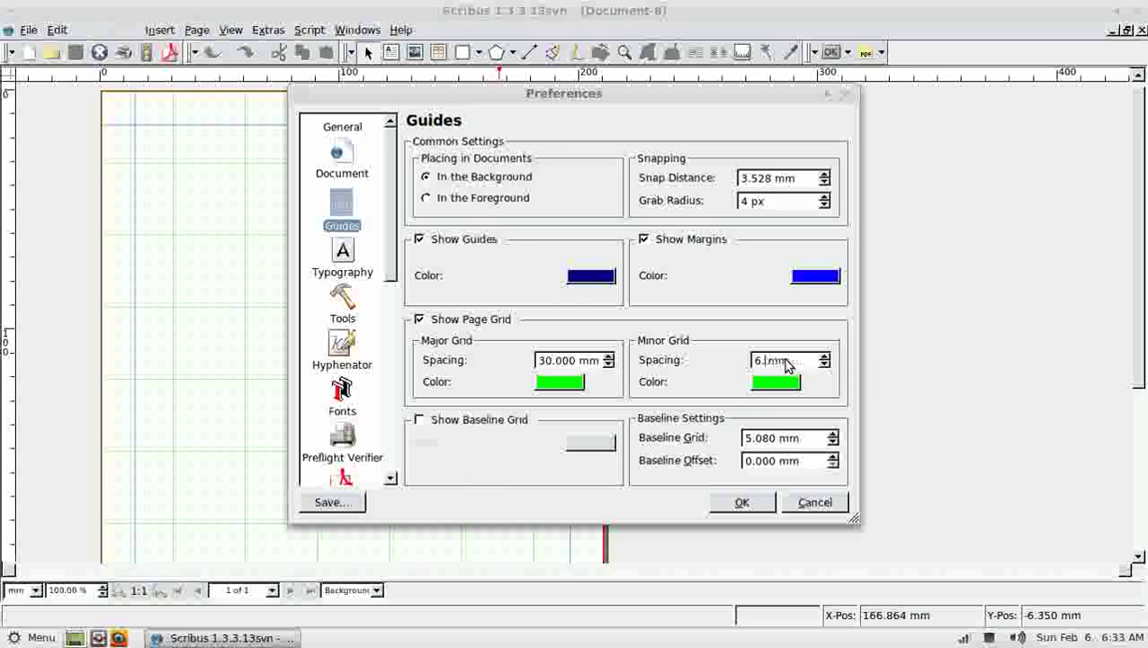
key("BackSpace")
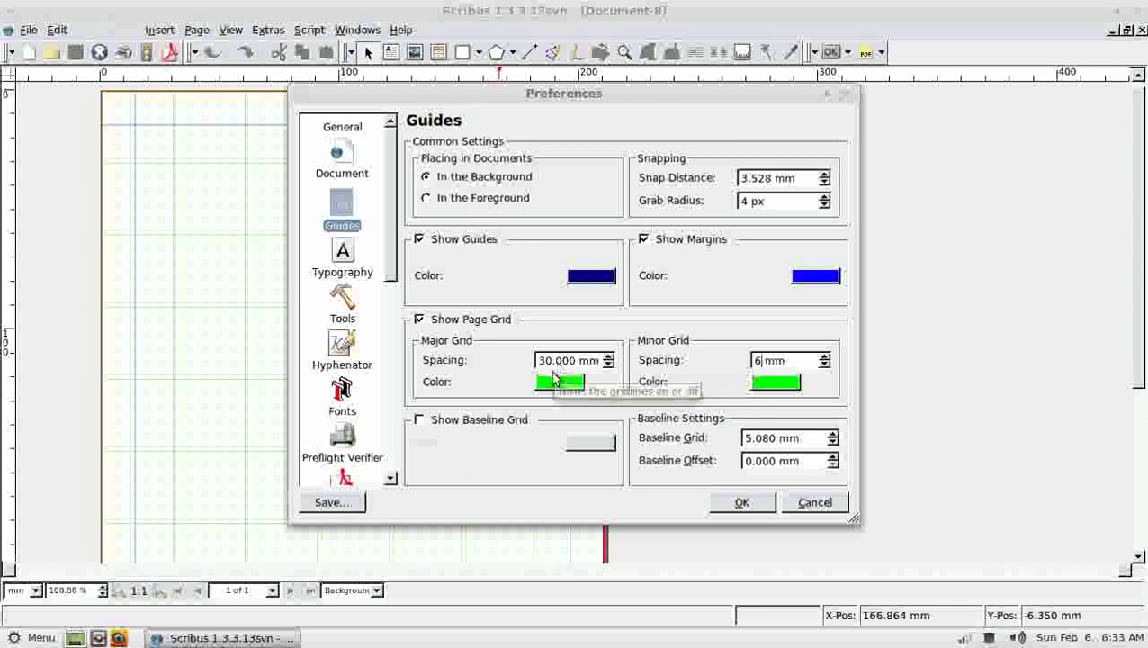
Set PDF Export colour output to Printer and convert spot colours to process colours
left_click_drag(394, 235, 401, 292)
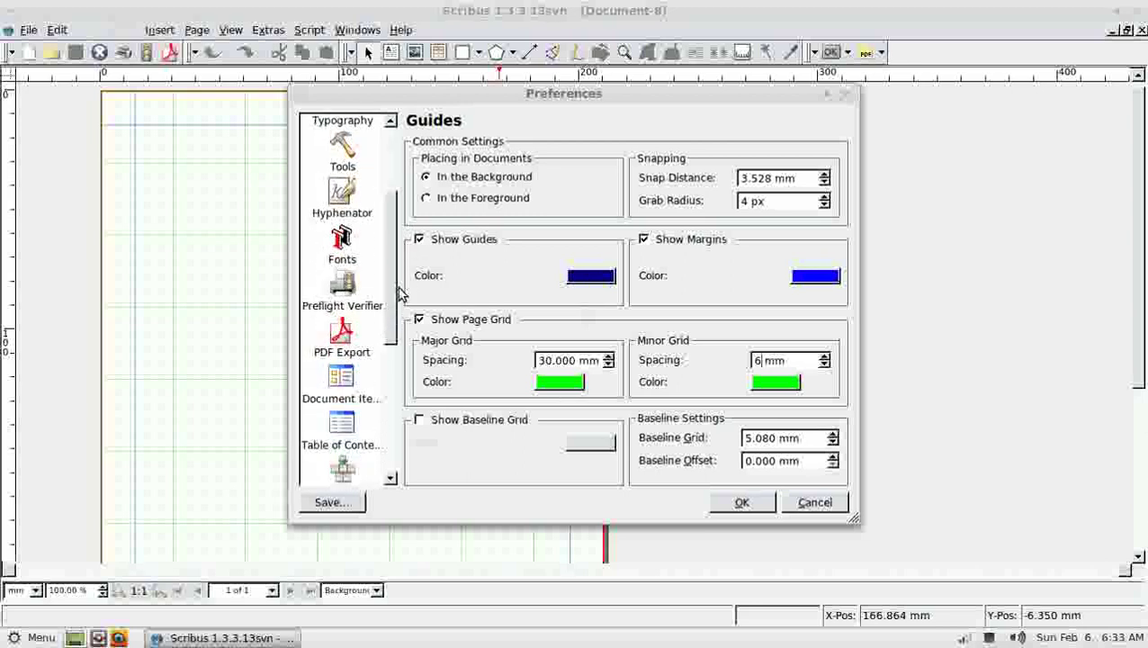
left_click(345, 334)
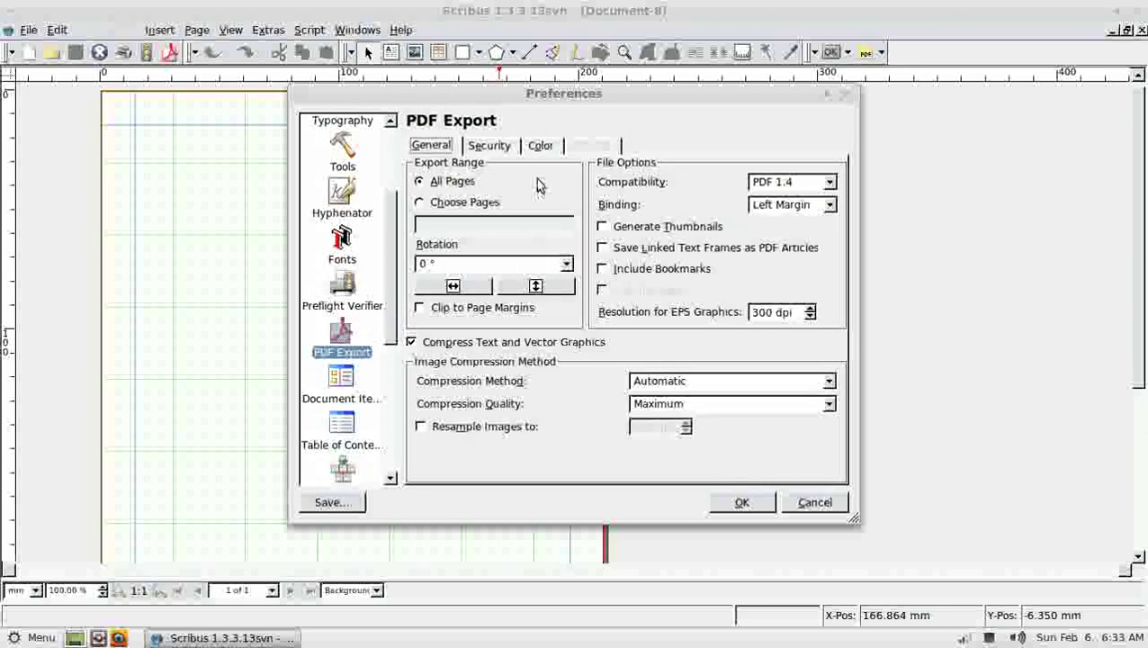
left_click(540, 146)
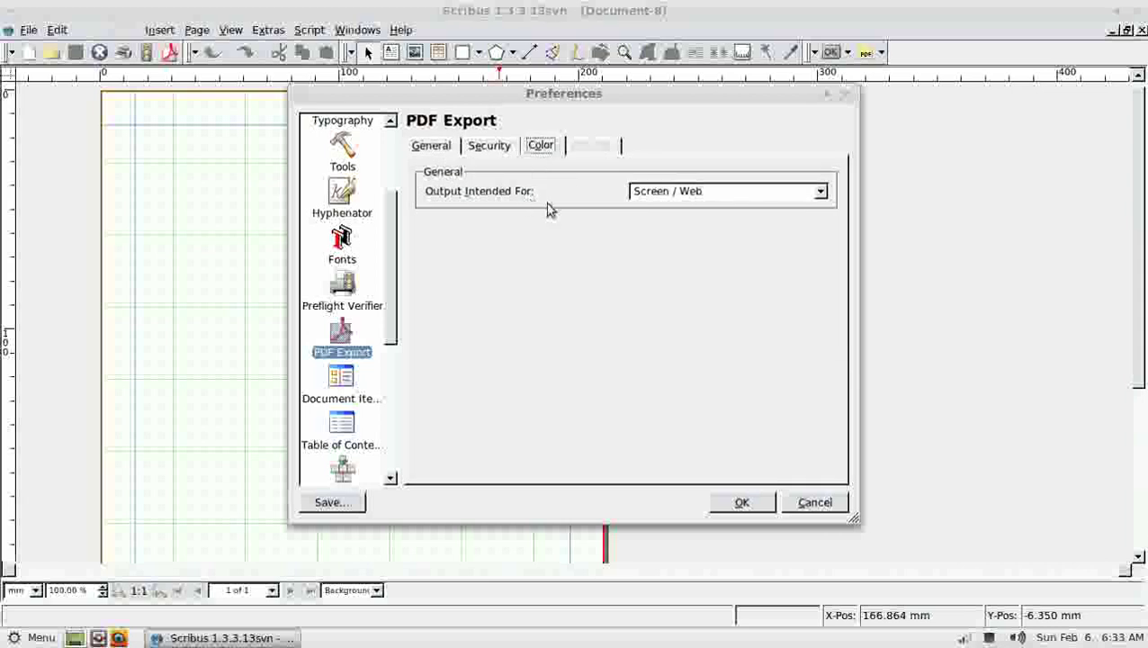
left_click(821, 193)
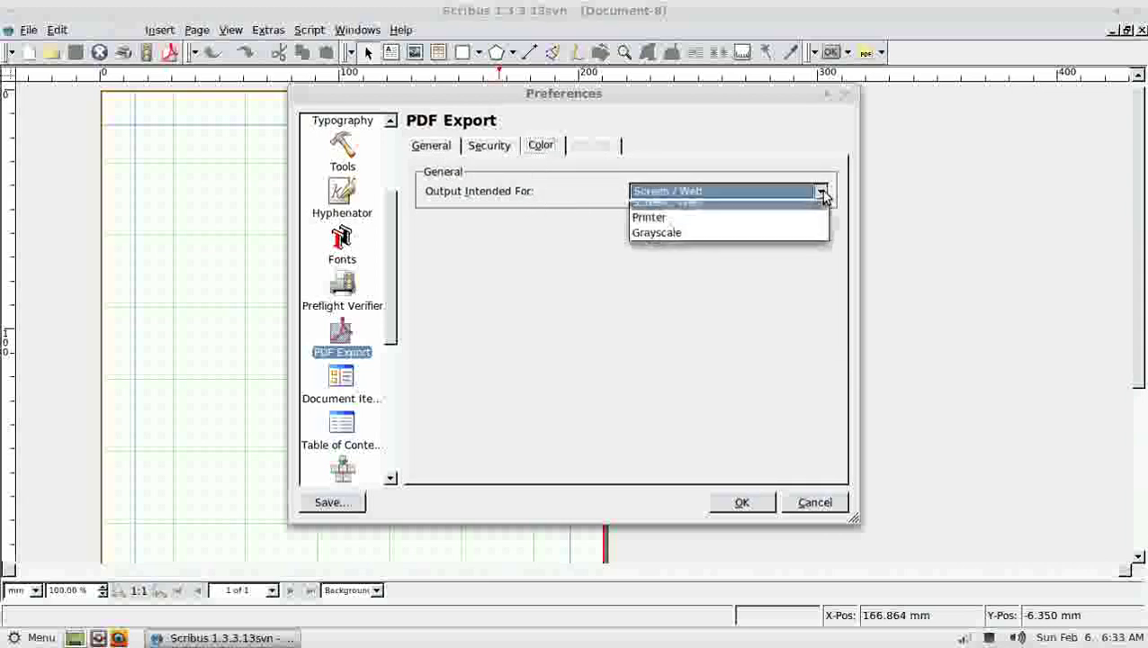
left_click(663, 225)
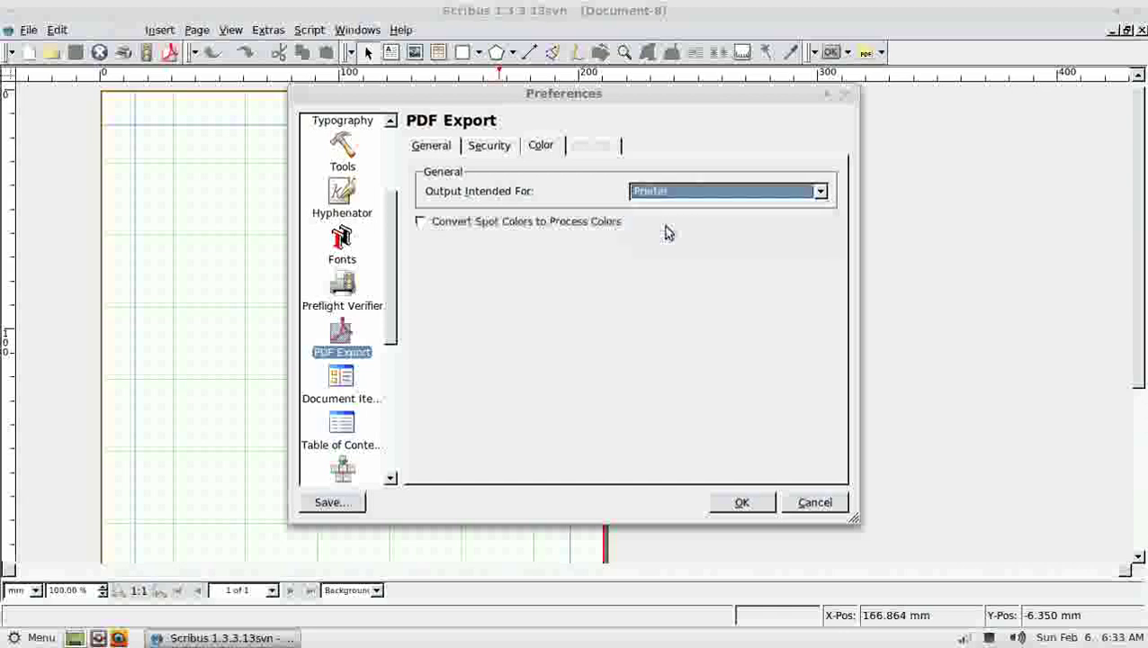
left_click(421, 222)
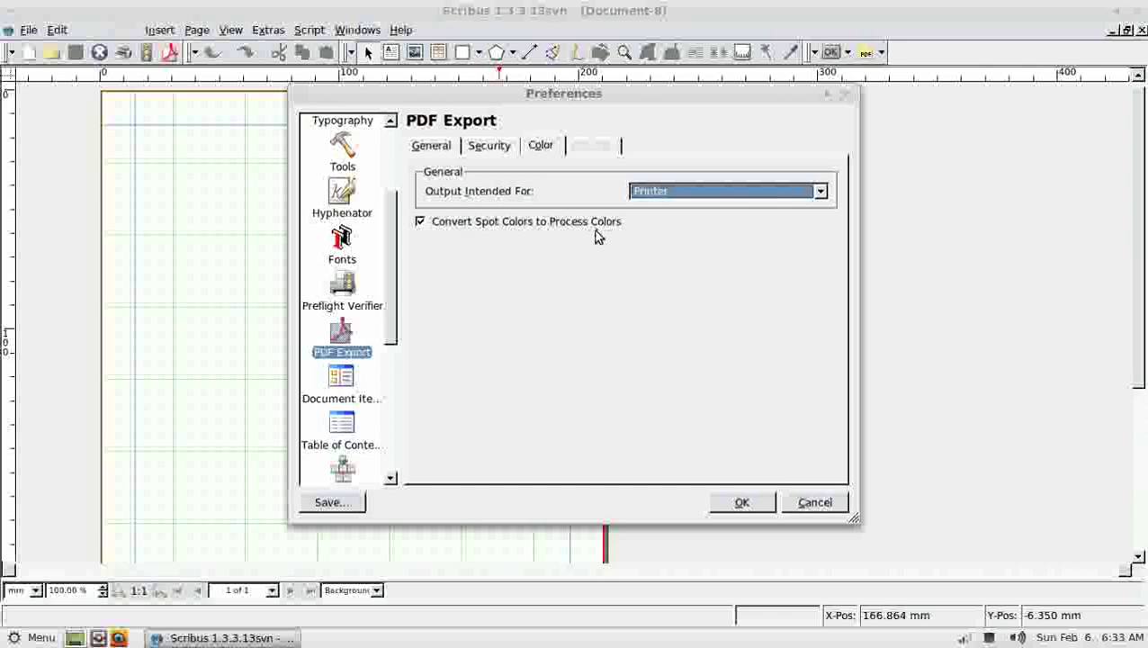
Apply the preferences with OK and shift three toolbar sections further right
left_click(742, 502)
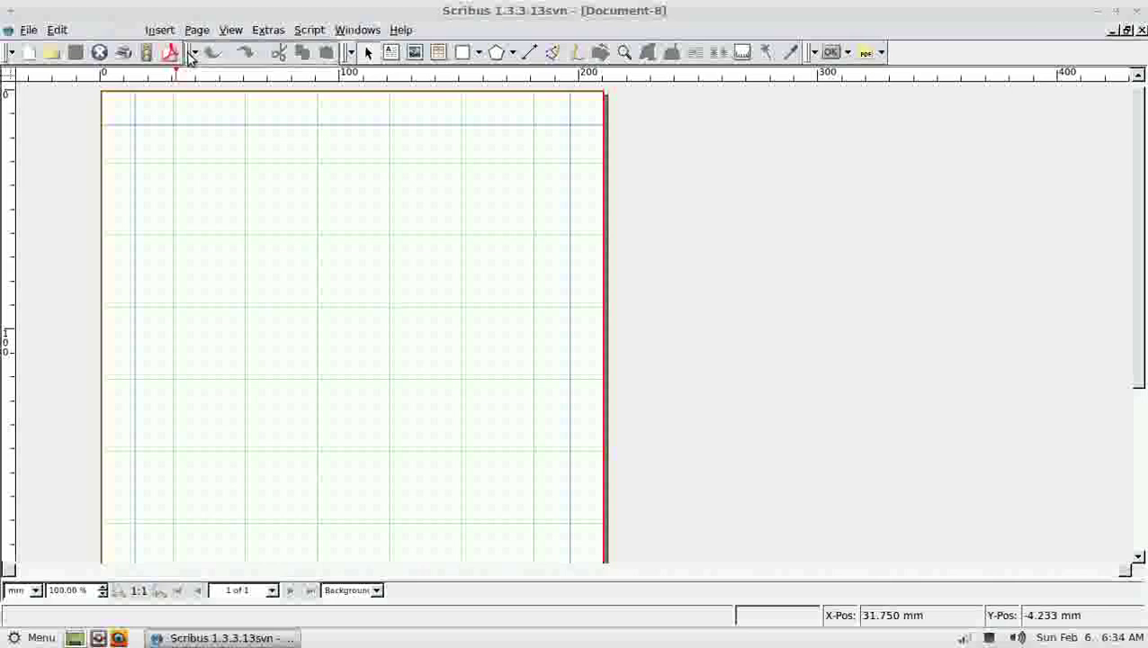
left_click_drag(190, 56, 216, 54)
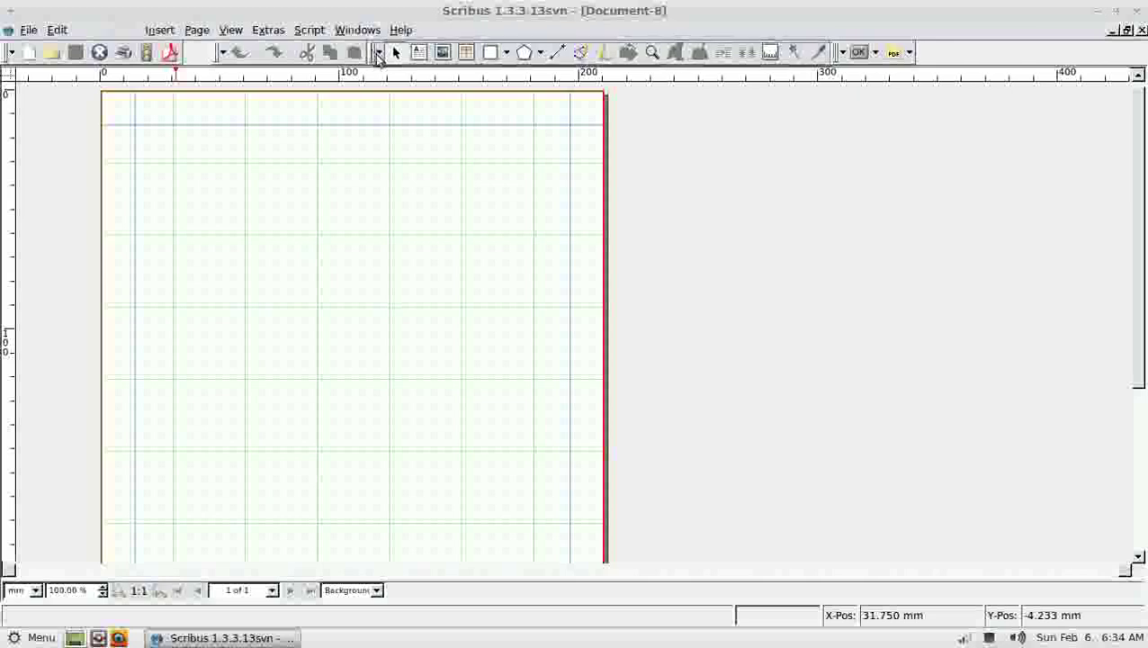
left_click_drag(378, 54, 416, 54)
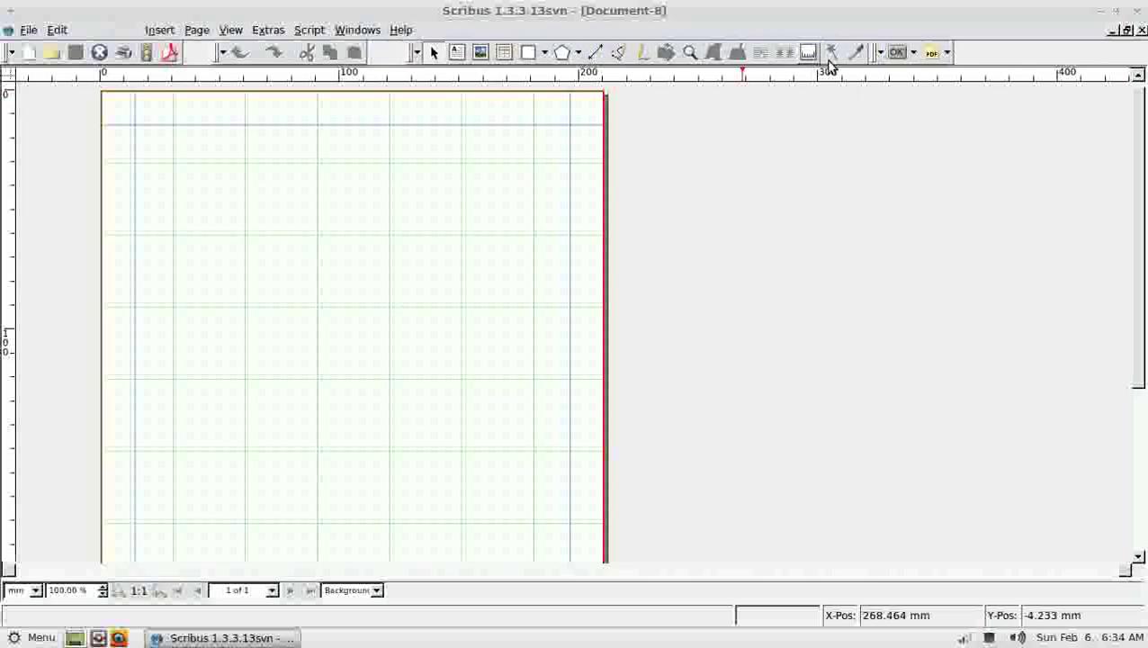
left_click_drag(878, 56, 916, 55)
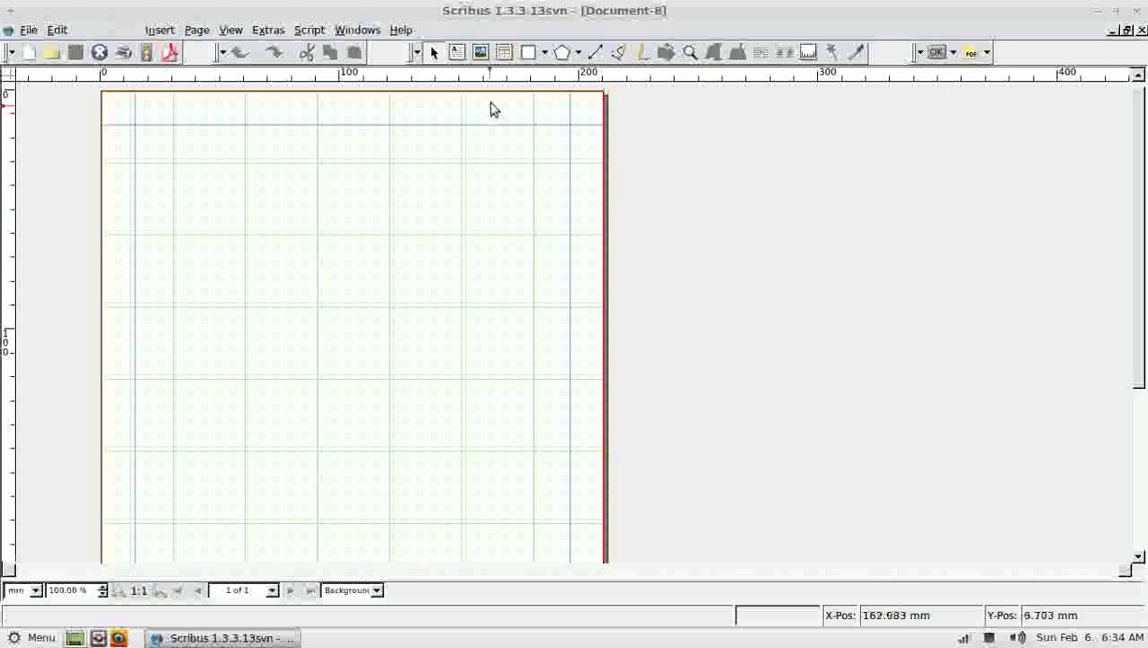
Draw a text frame on the upper-left of the page and fill it with English sample text
left_click(456, 54)
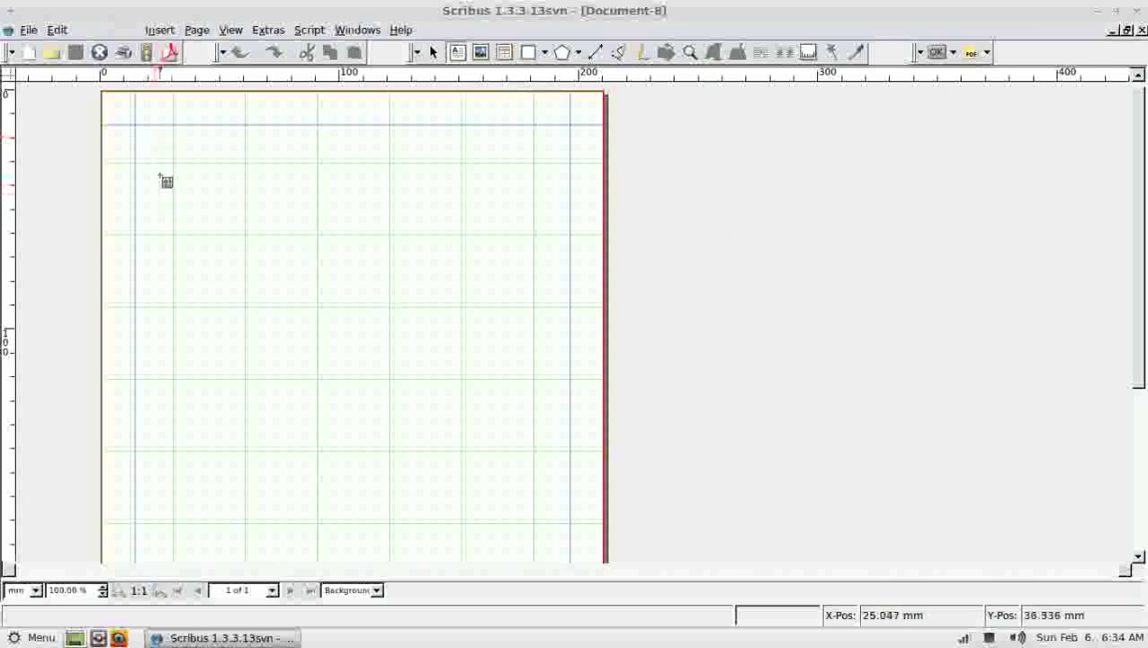
left_click_drag(157, 152, 417, 454)
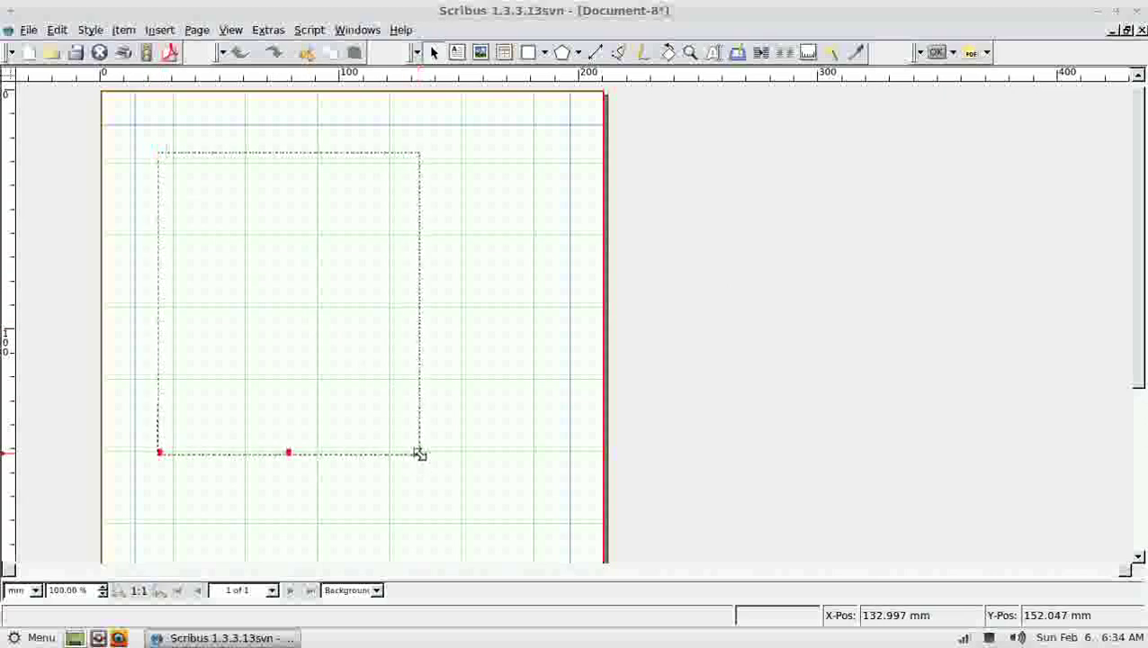
right_click(304, 258)
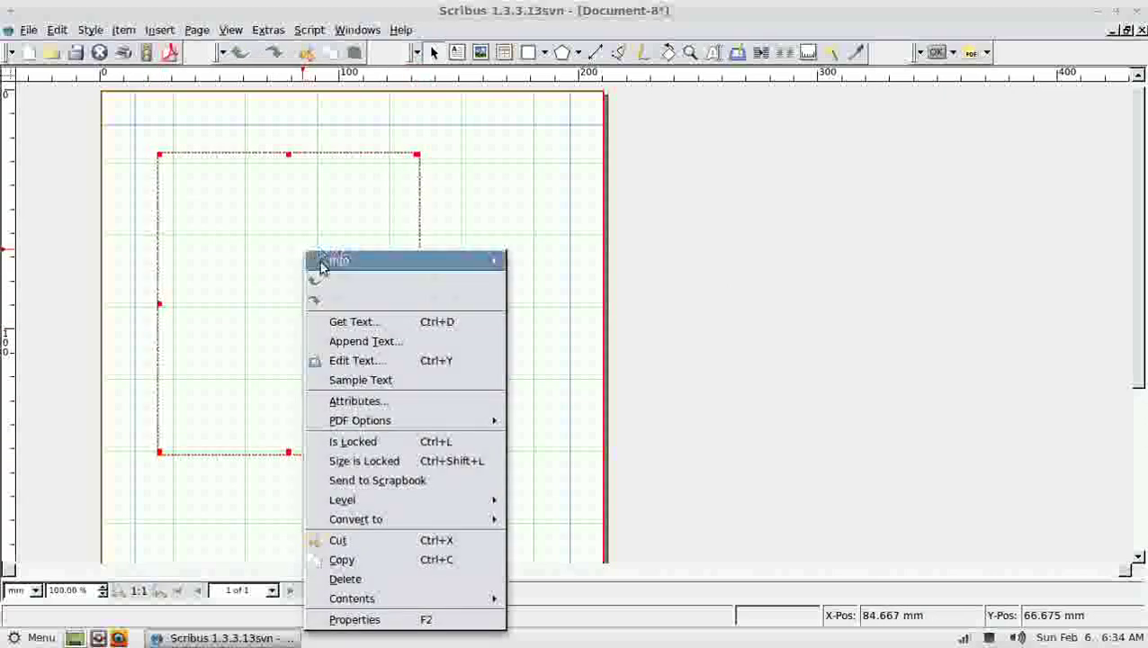
left_click(358, 381)
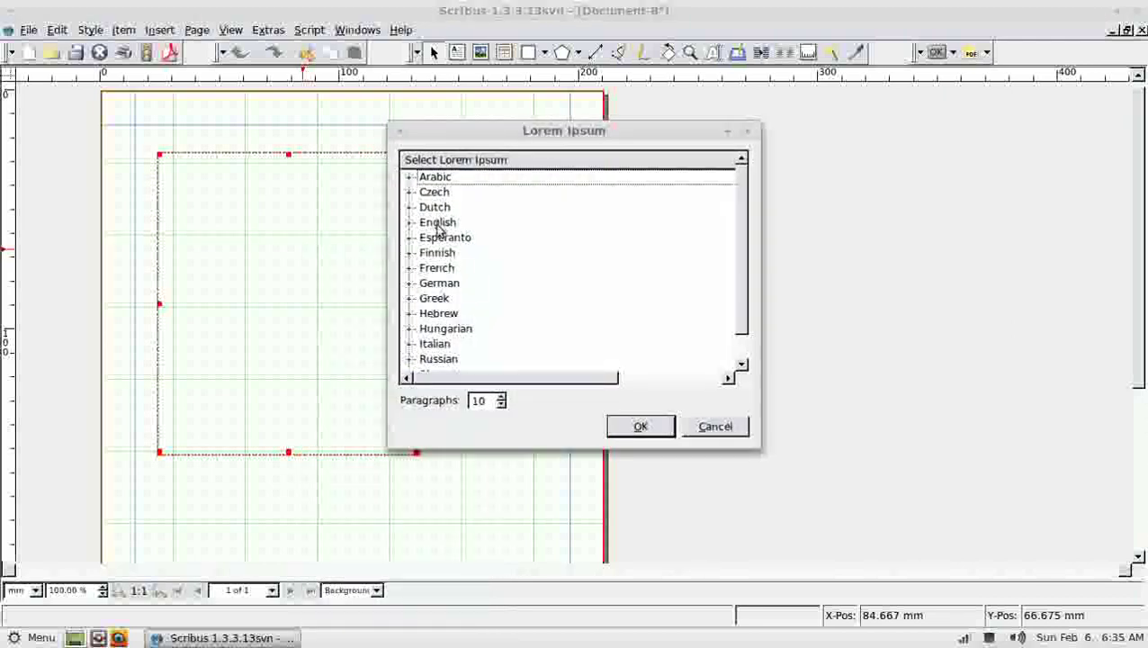
left_click(438, 225)
left_click(655, 431)
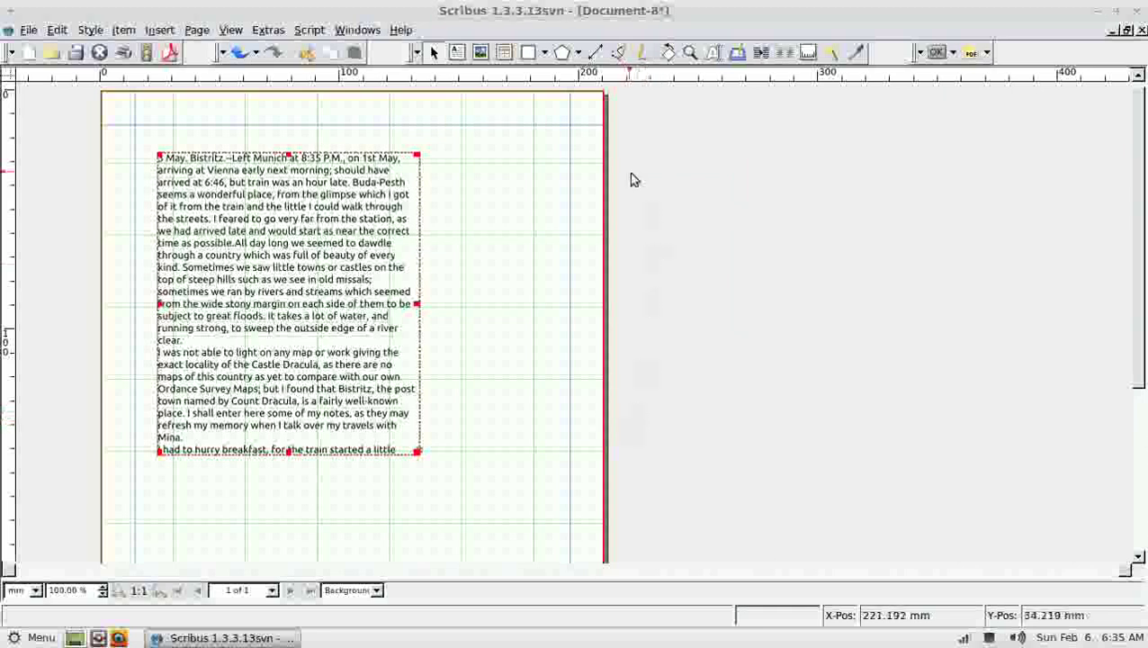
Draw an image frame over the text's upper right, load LannaLogoFullSize.png, and nudge it up-left
left_click(482, 54)
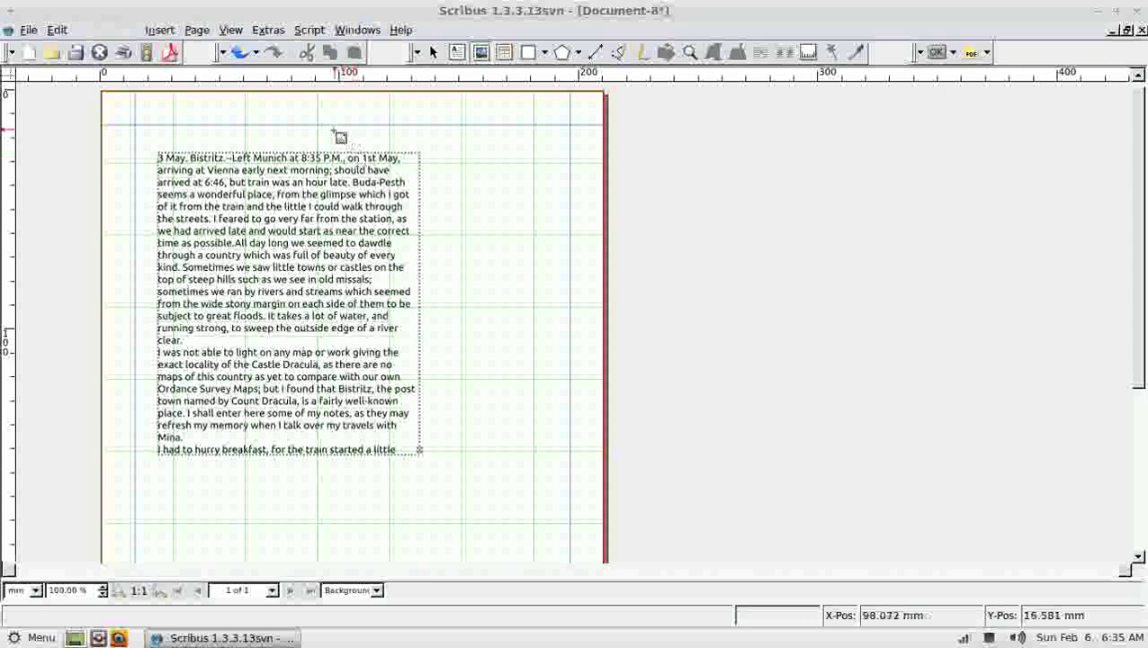
left_click_drag(328, 130, 517, 319)
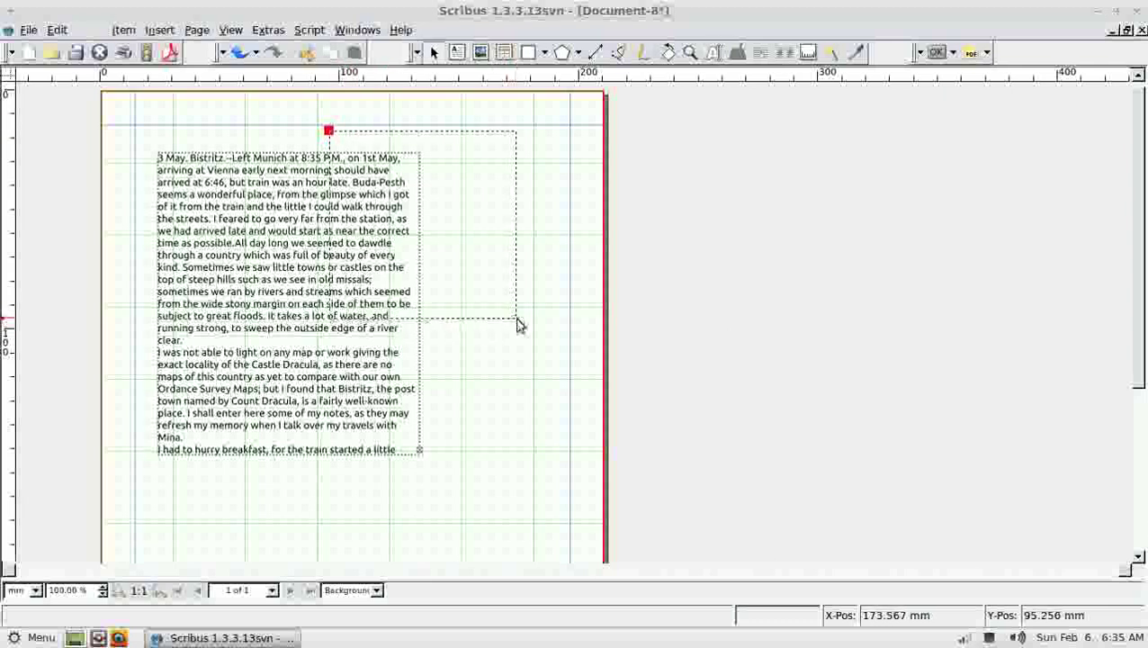
right_click(427, 219)
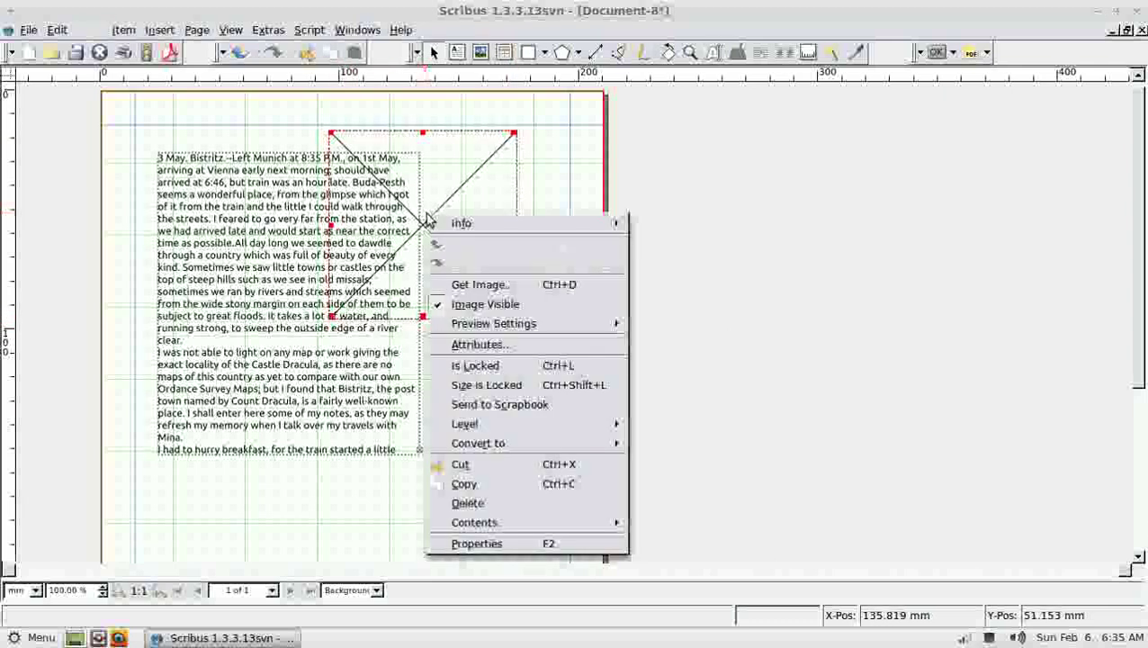
left_click(469, 285)
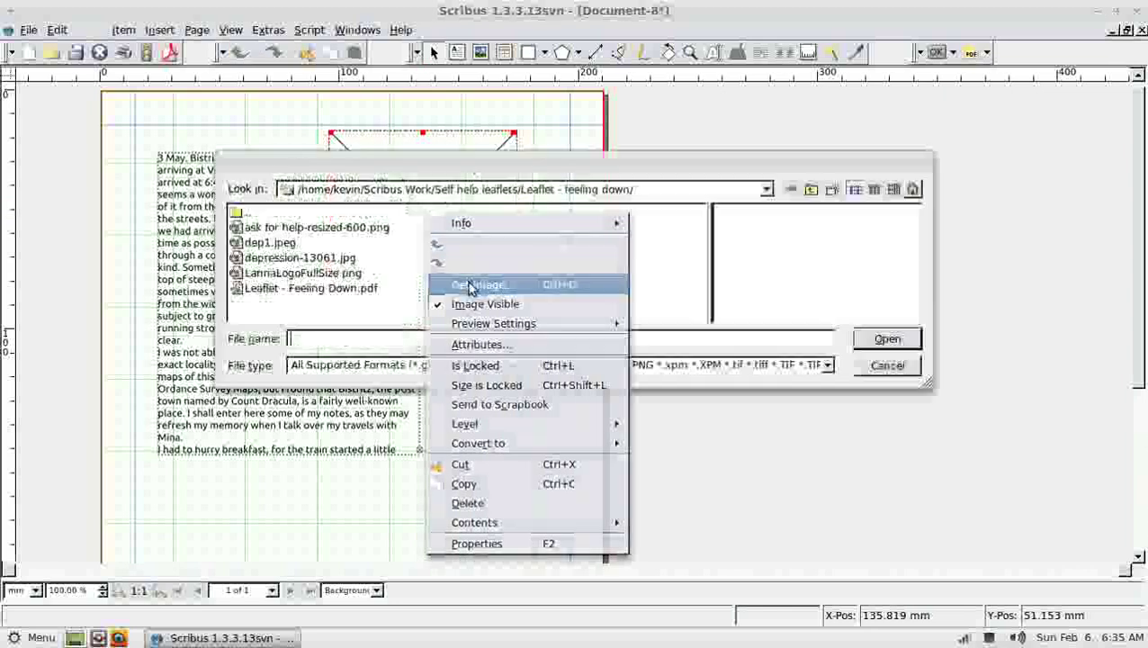
left_click(310, 275)
left_click(888, 338)
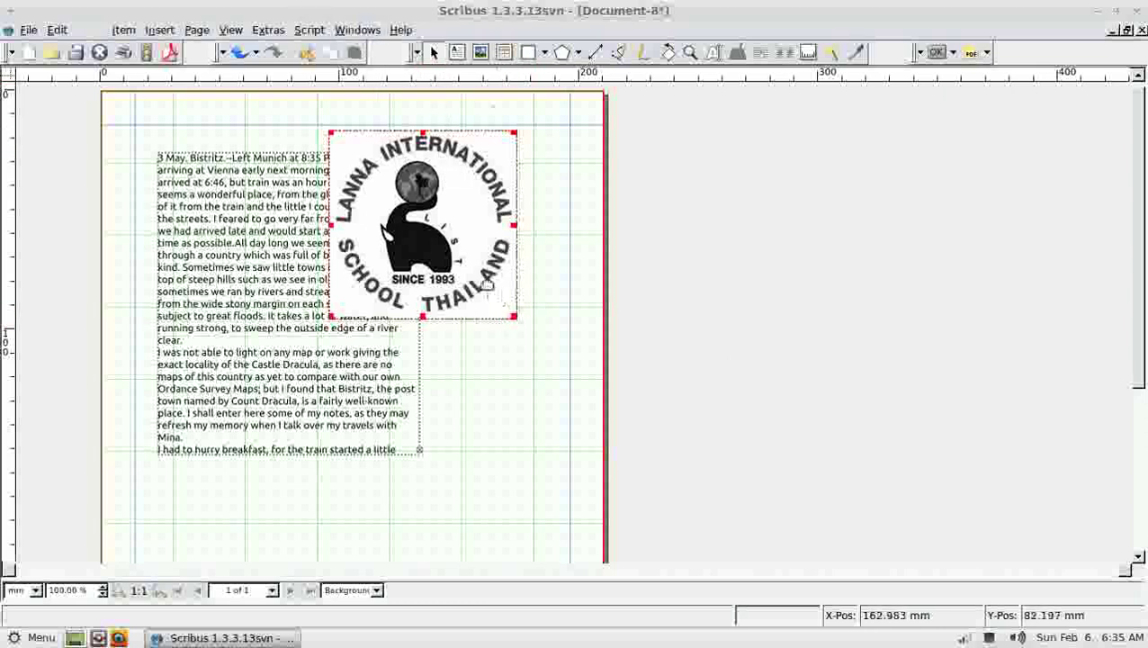
left_click_drag(485, 284, 476, 274)
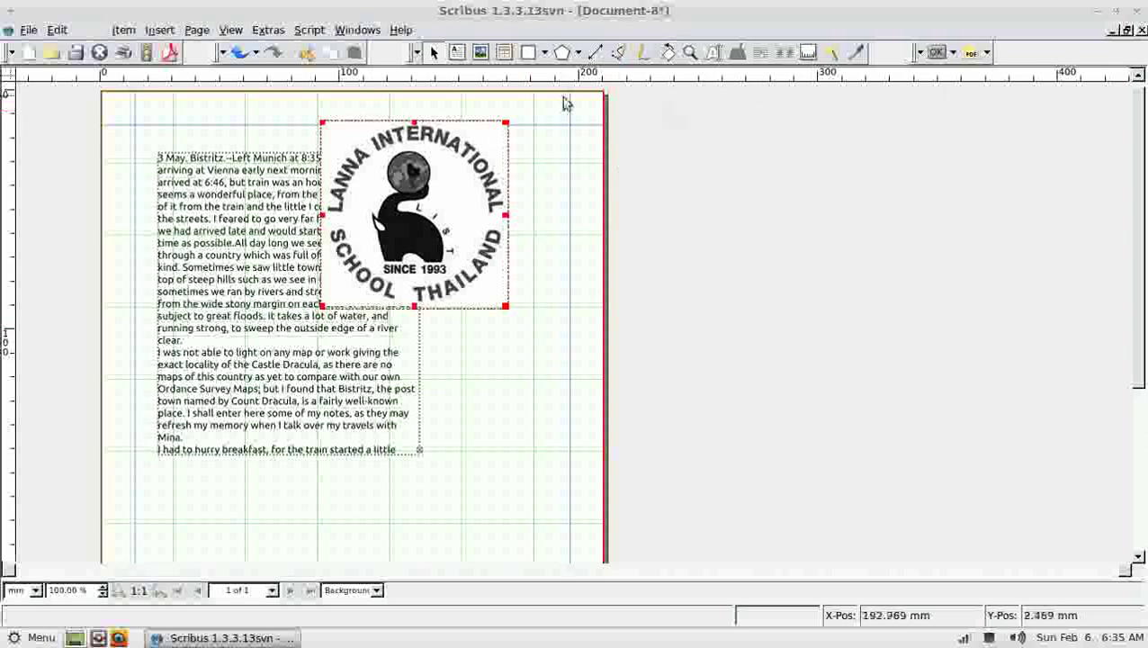
Check Text Flows Around Frame in the Properties panel's Shape tab for the logo frame
left_click(353, 30)
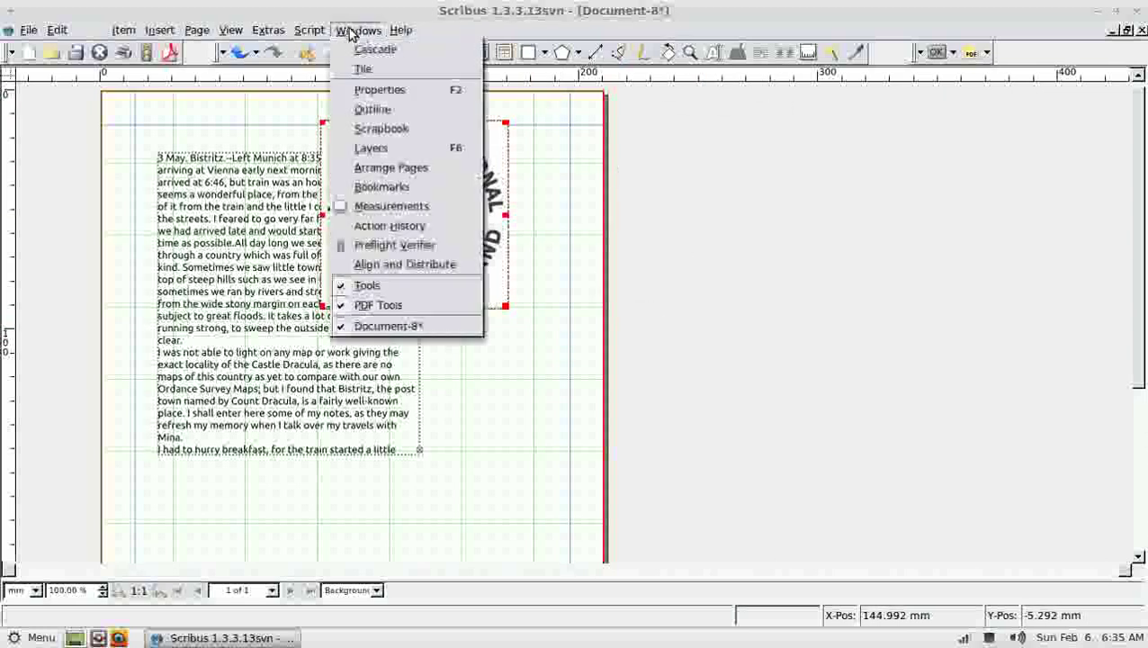
left_click(377, 94)
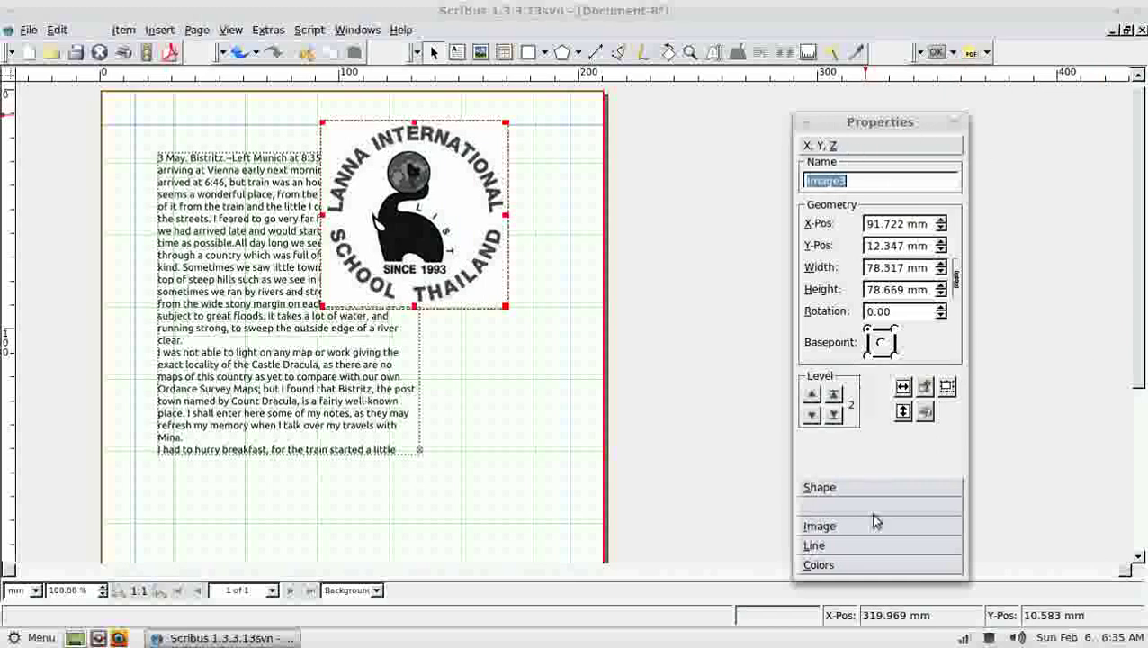
left_click(819, 488)
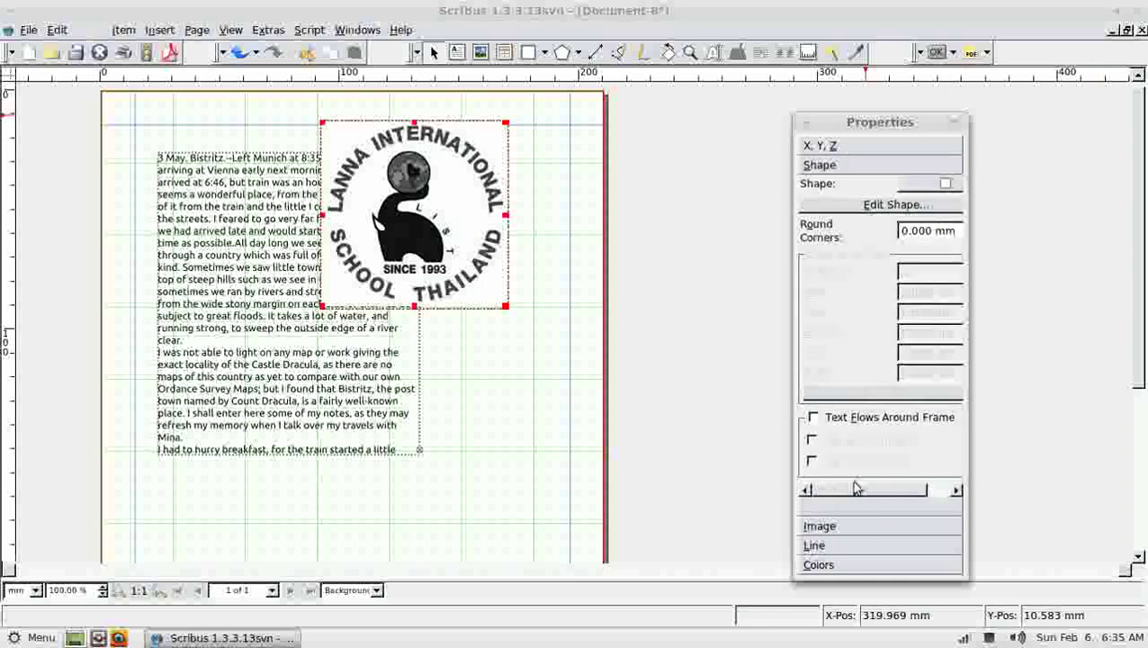
left_click(813, 418)
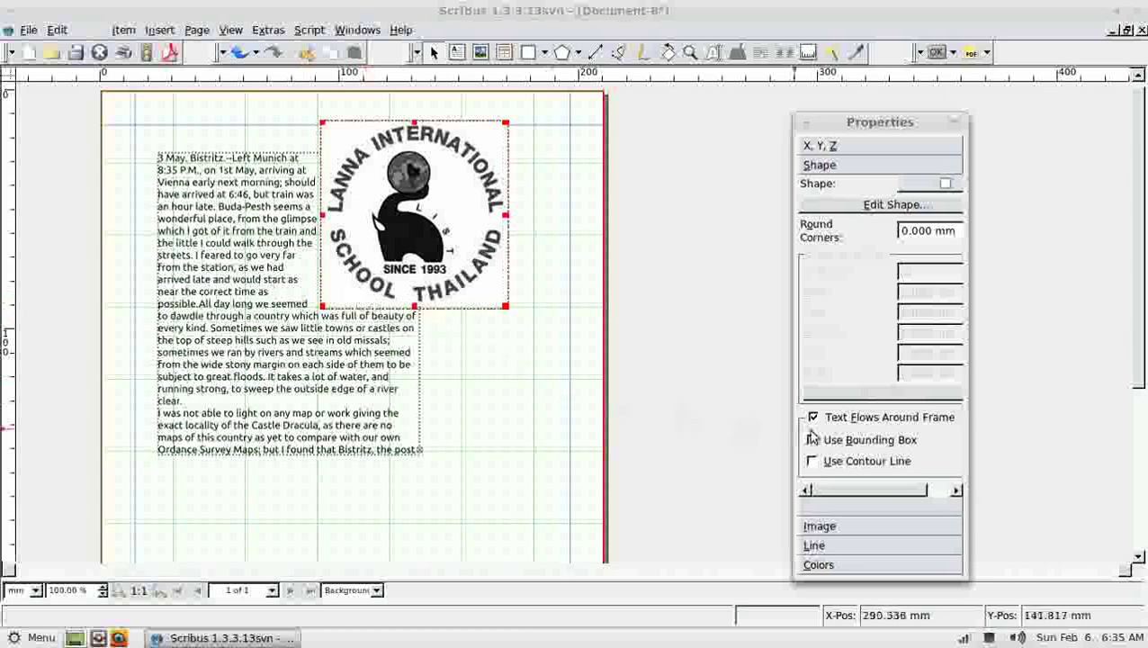
left_click(893, 206)
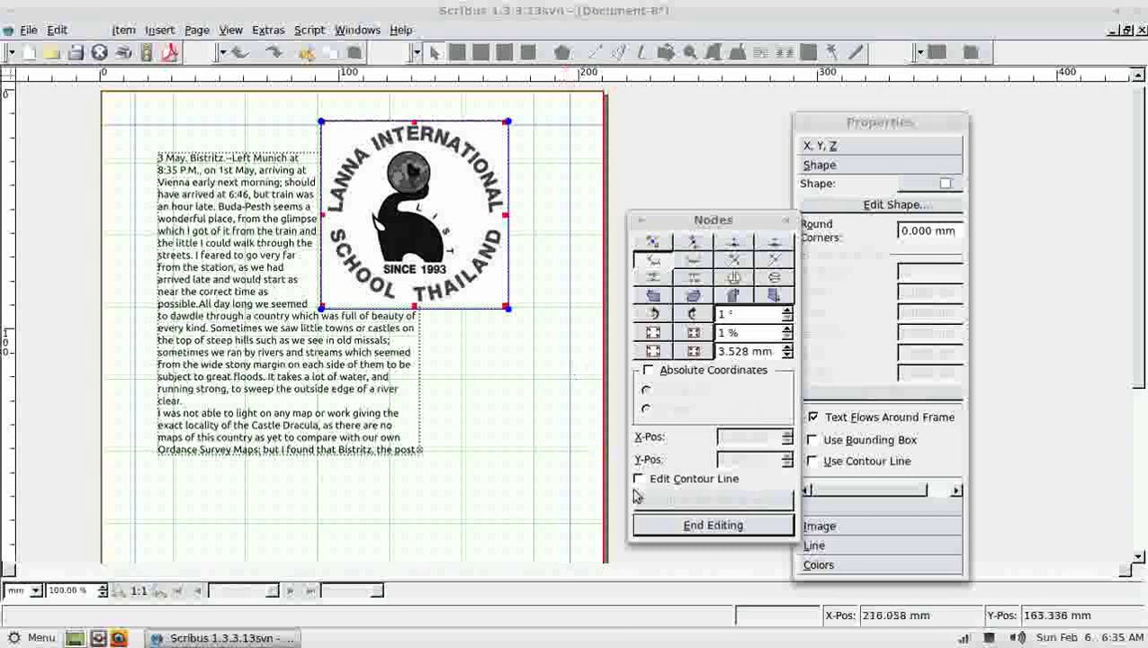
left_click(712, 527)
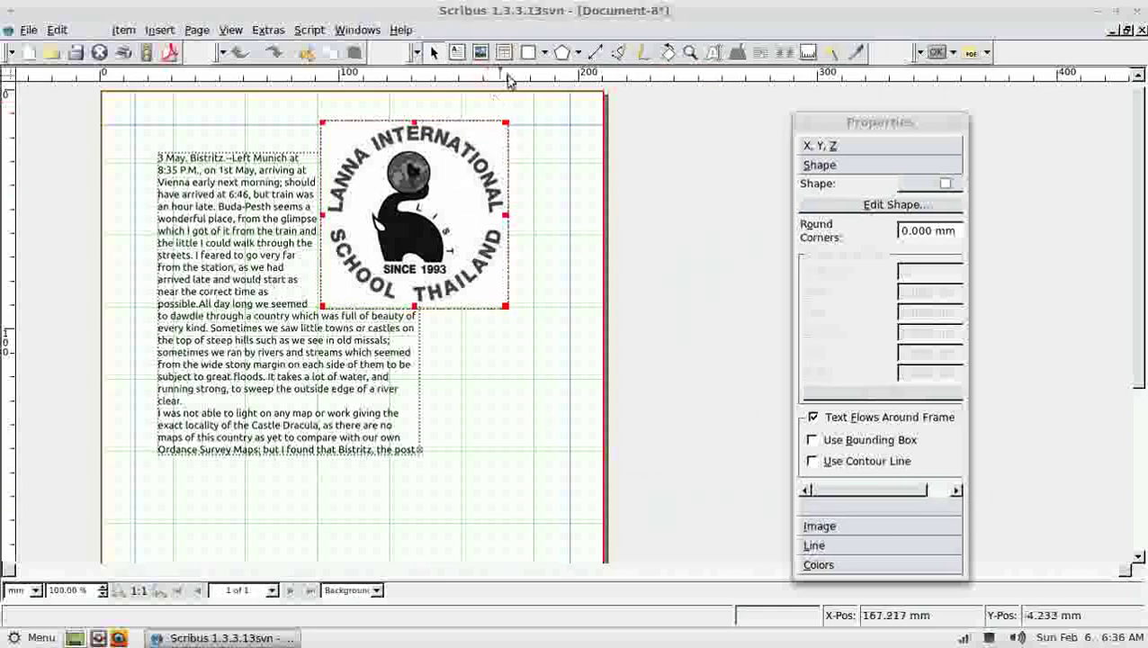
Draw a new text frame below the logo and link the left story frame to it so the overflowing sample text continues there
left_click(480, 51)
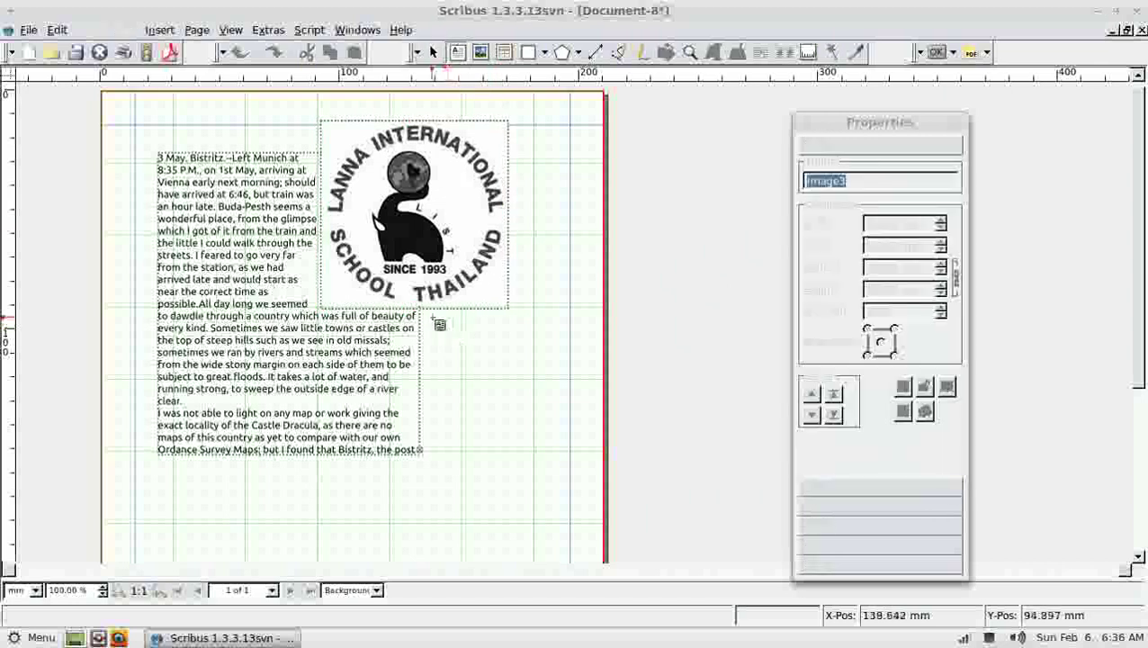
mouse_move(435, 311)
left_mouse_down()
mouse_move(481, 500)
mouse_move(565, 556)
left_mouse_up()
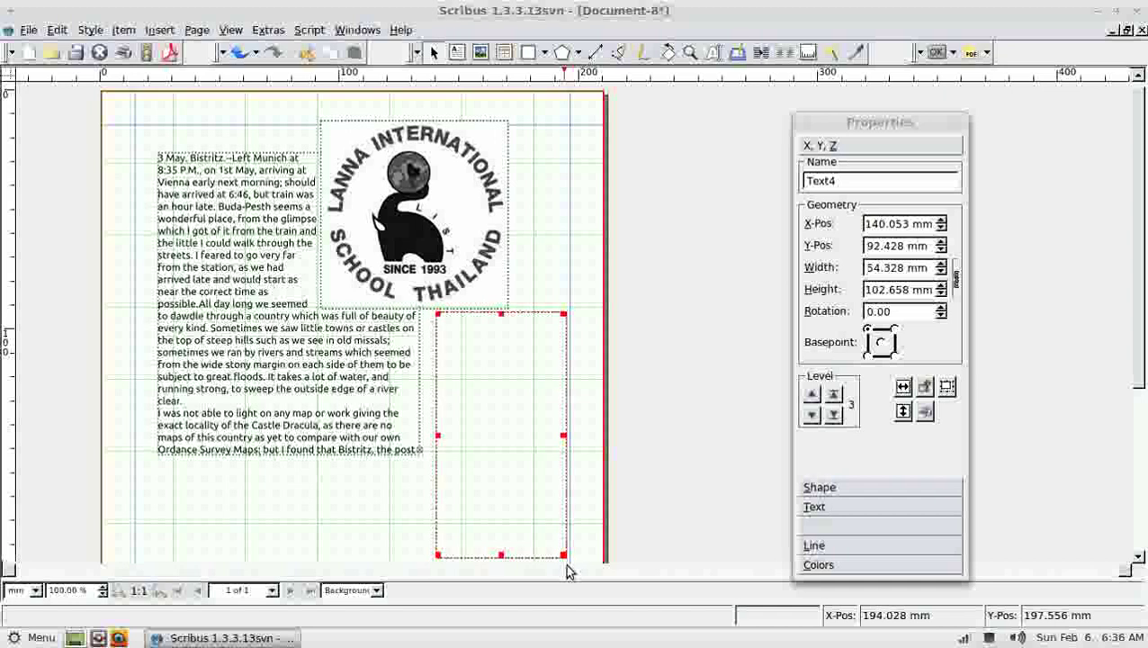
left_click(235, 326)
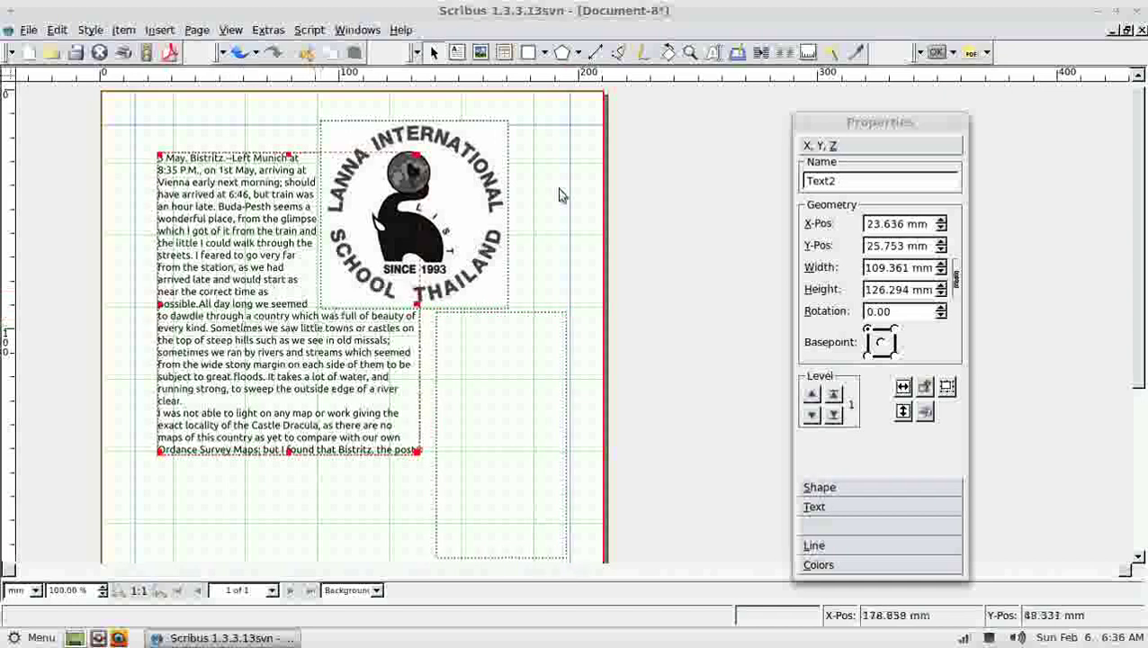
left_click(761, 53)
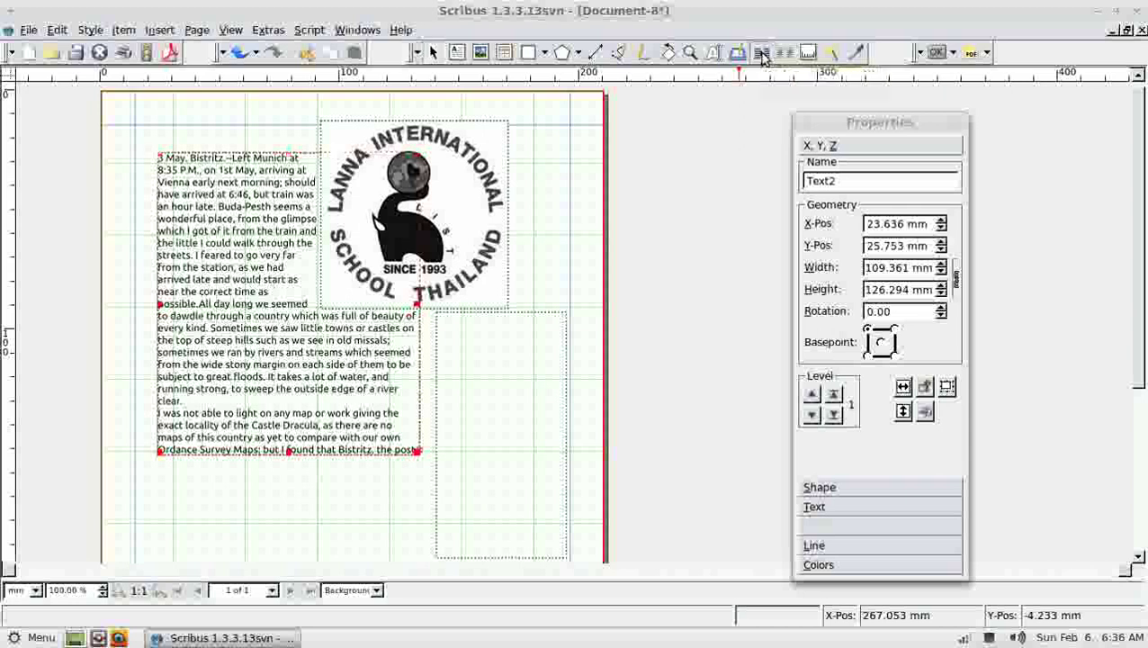
left_click(487, 417)
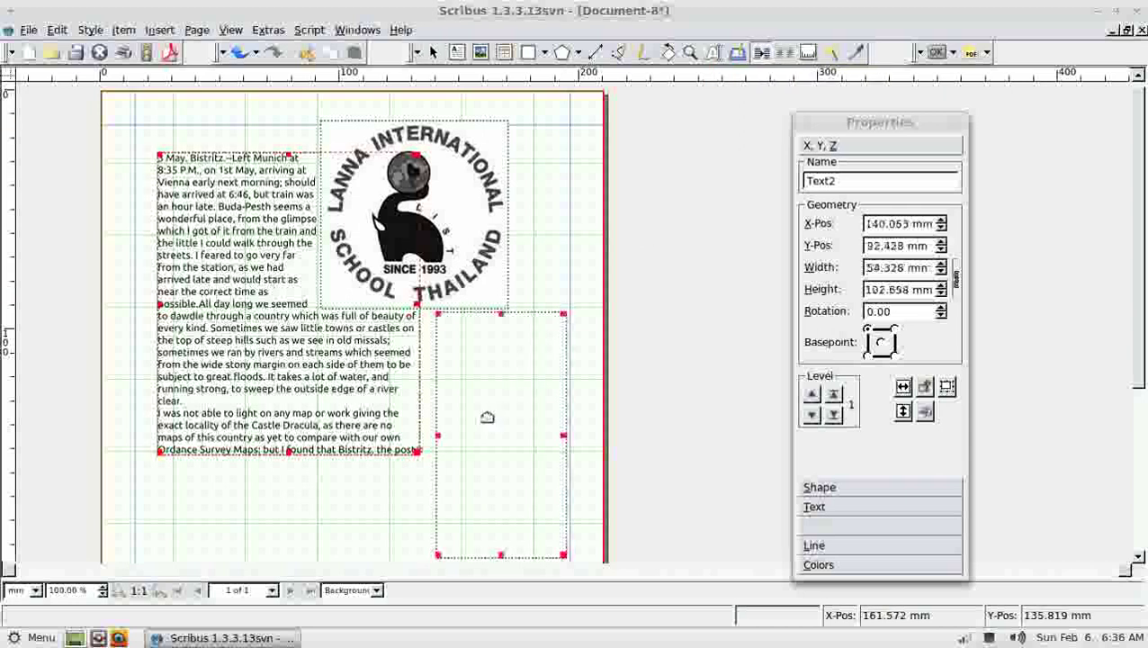
left_click(486, 417)
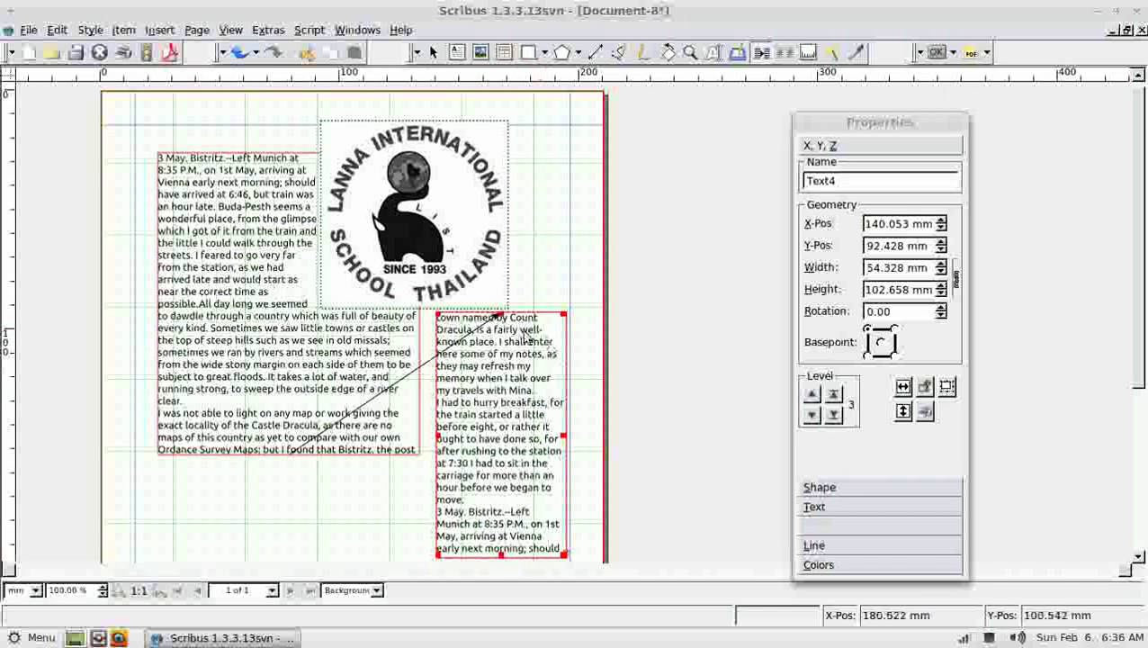
scroll(529, 338, "down", 5)
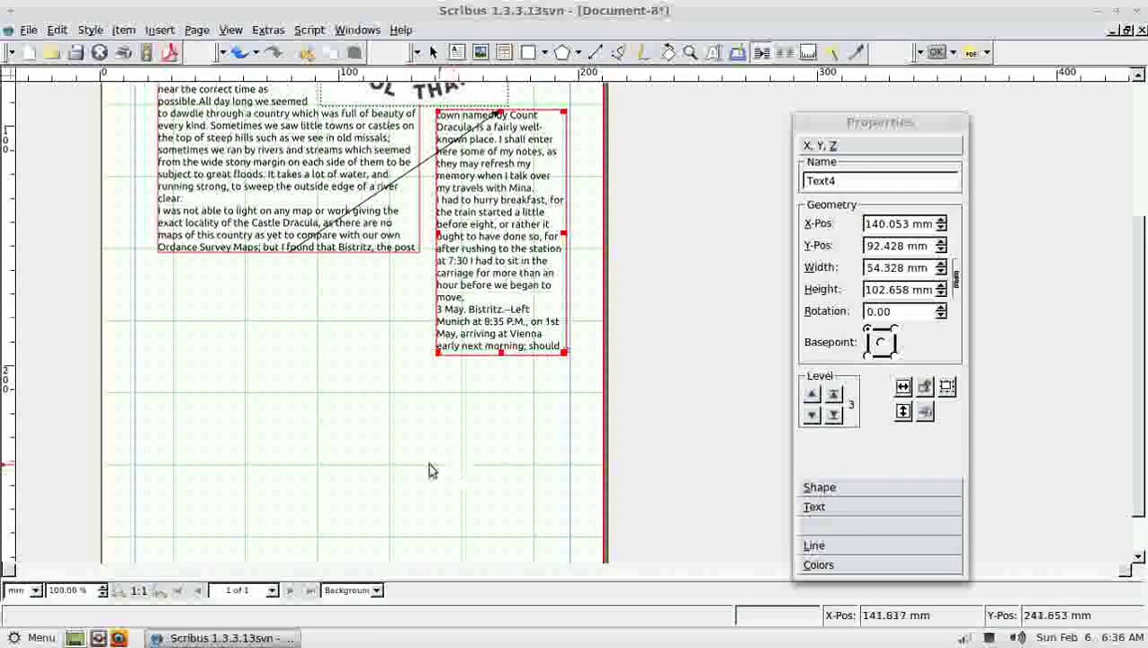
scroll(423, 470, "up", 3)
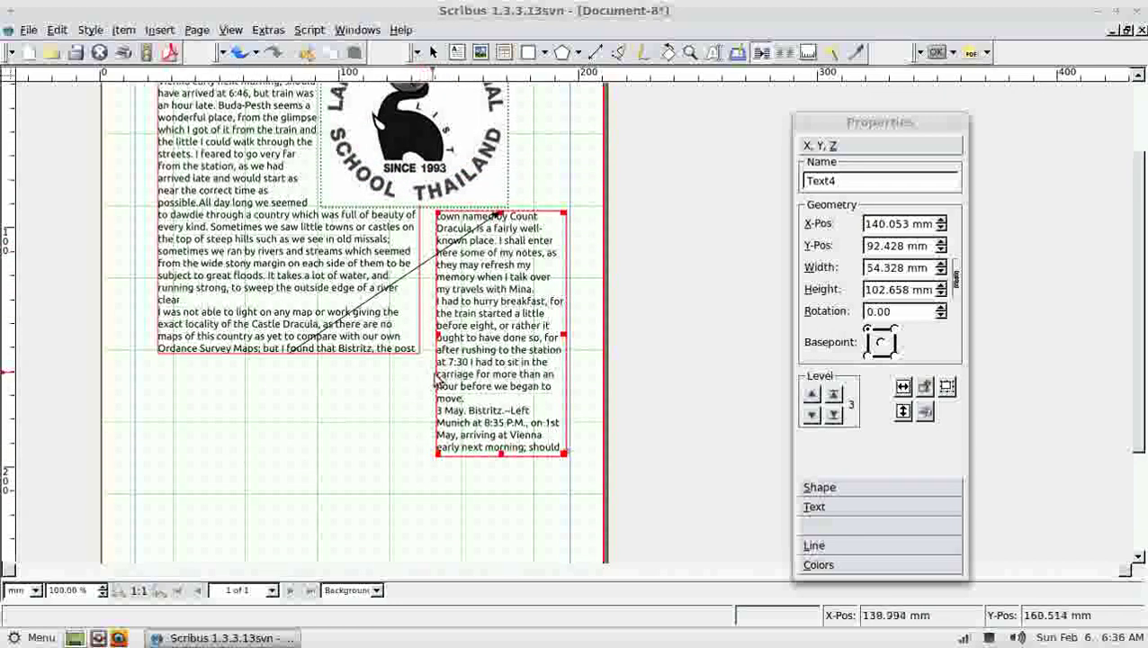
scroll(437, 378, "up", 2)
scroll(490, 383, "up", 1)
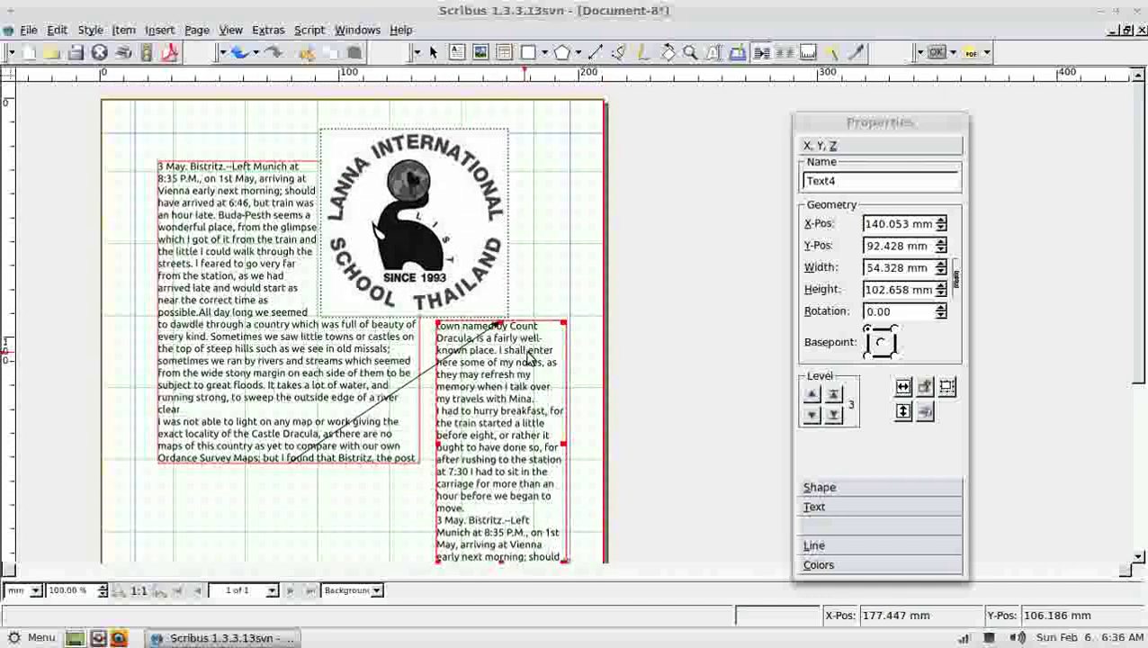